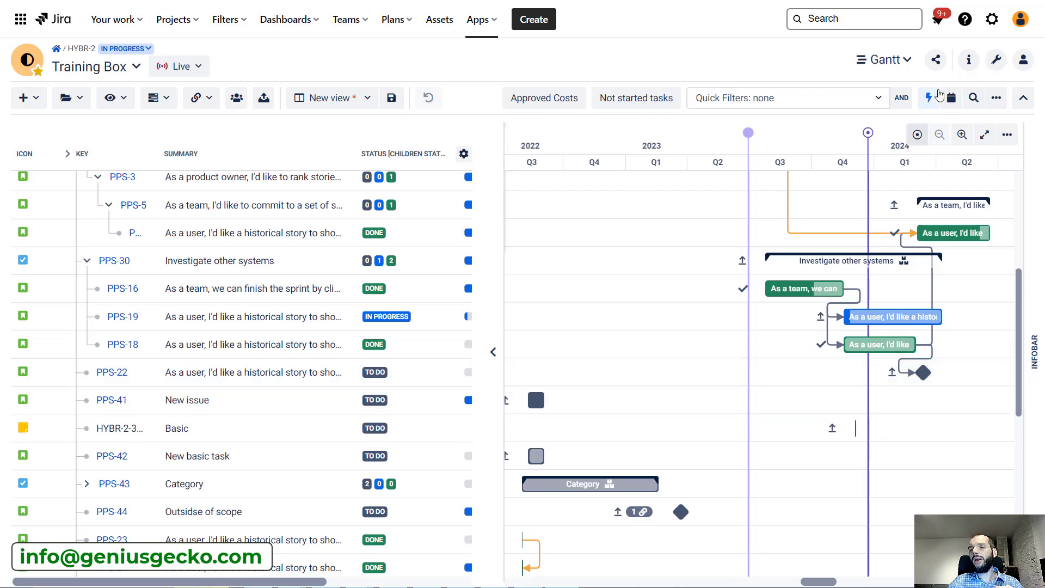
Step: Show the resource workload beneath the Gantt chart and expand it to list each user's allocation
click(914, 67)
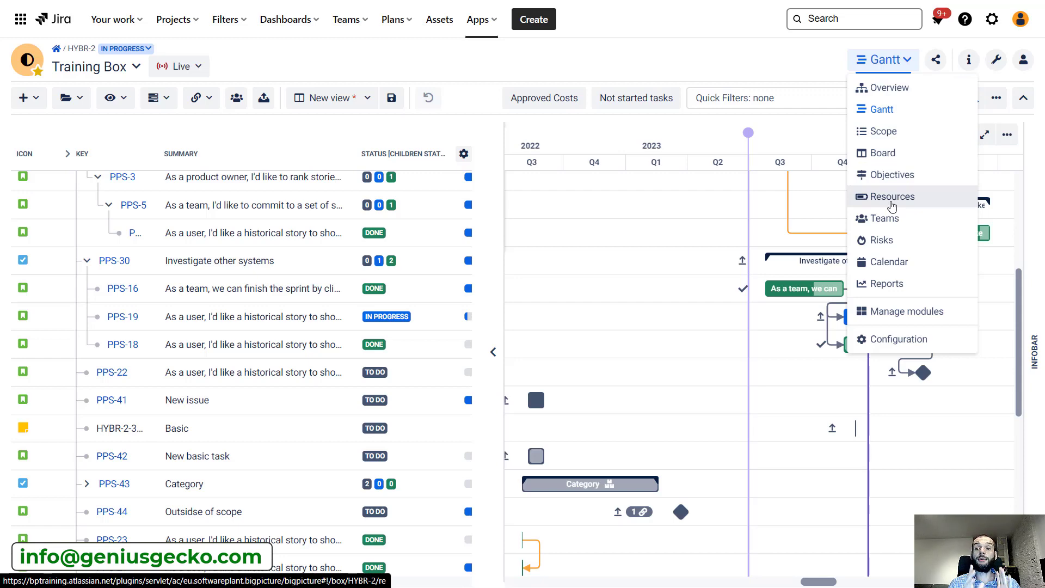
click(237, 99)
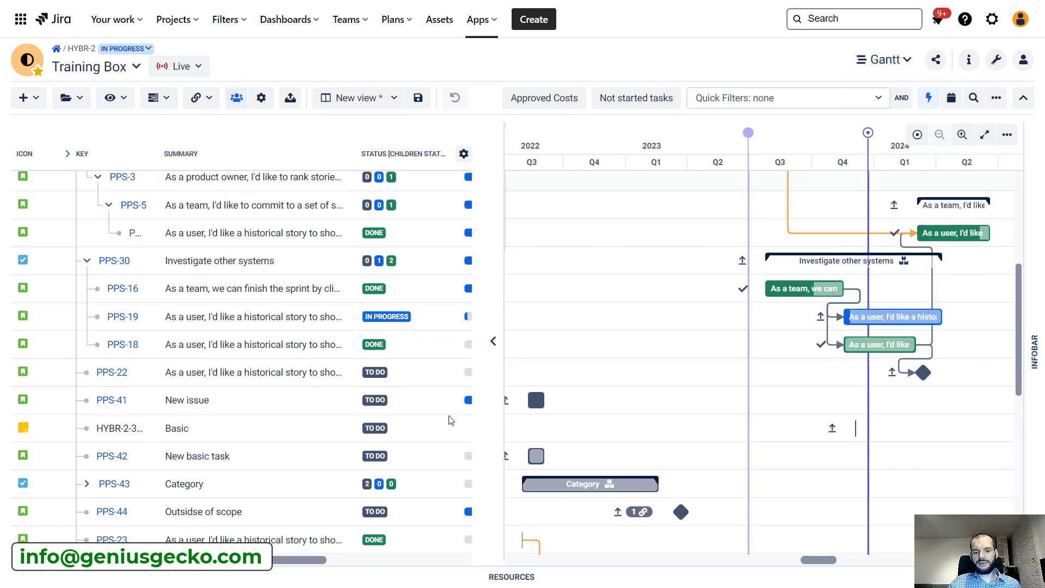
click(544, 577)
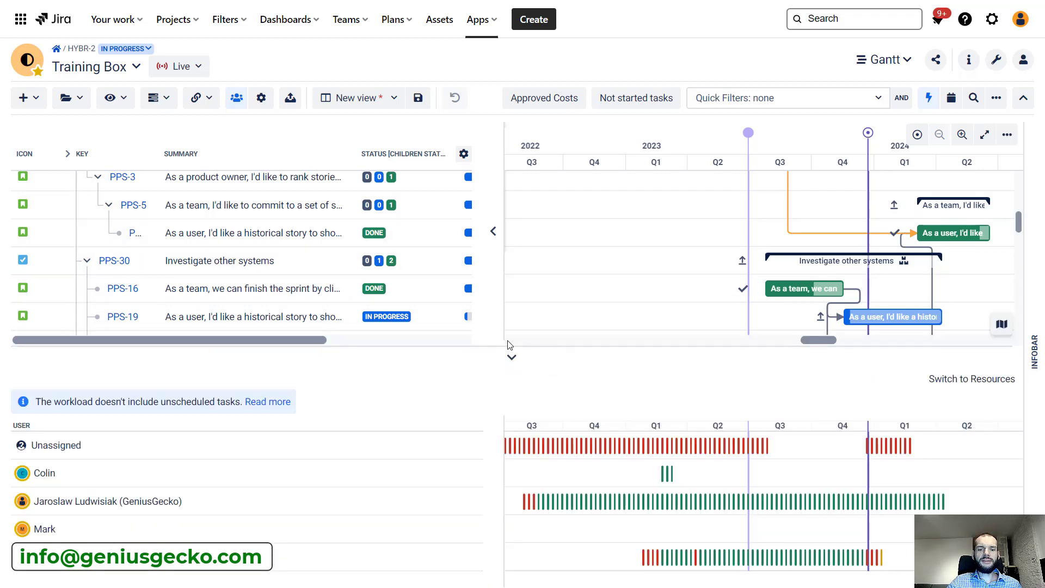
scroll(789, 228, down, 1)
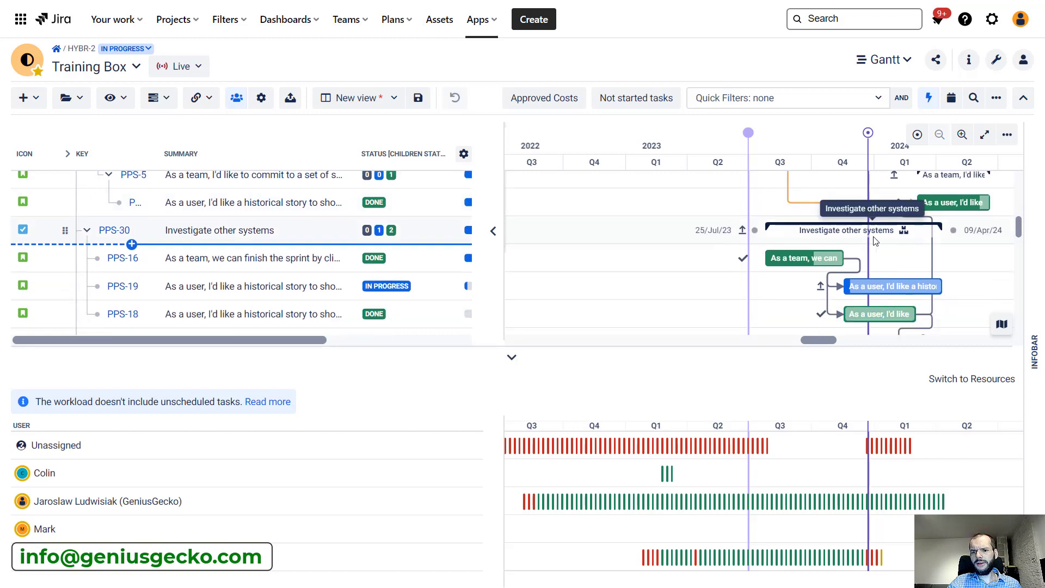
Step: Set the aggregation of the resource workload under the Gantt chart to Monthly
click(264, 99)
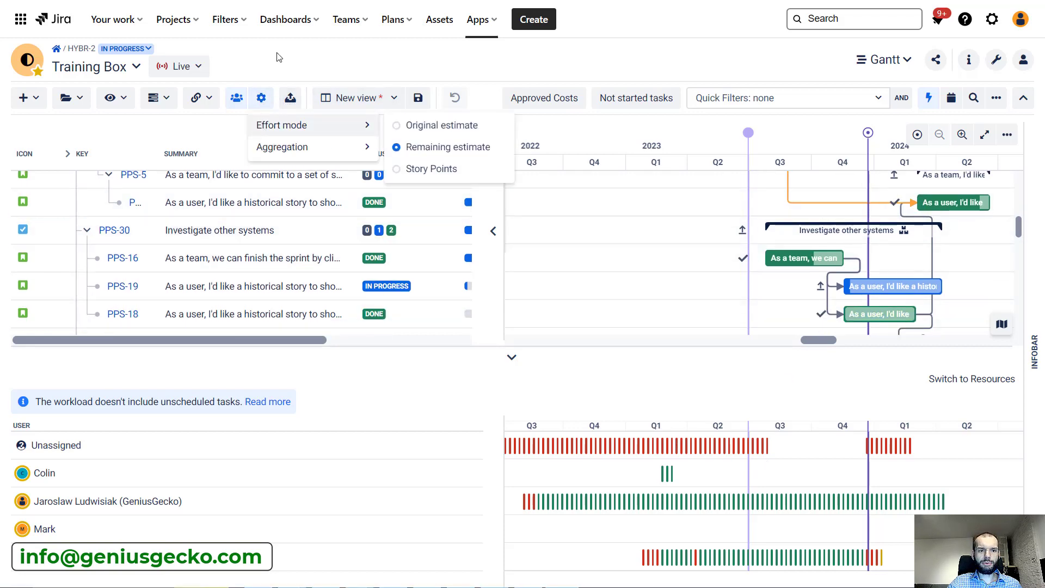
mouse_move(300, 147)
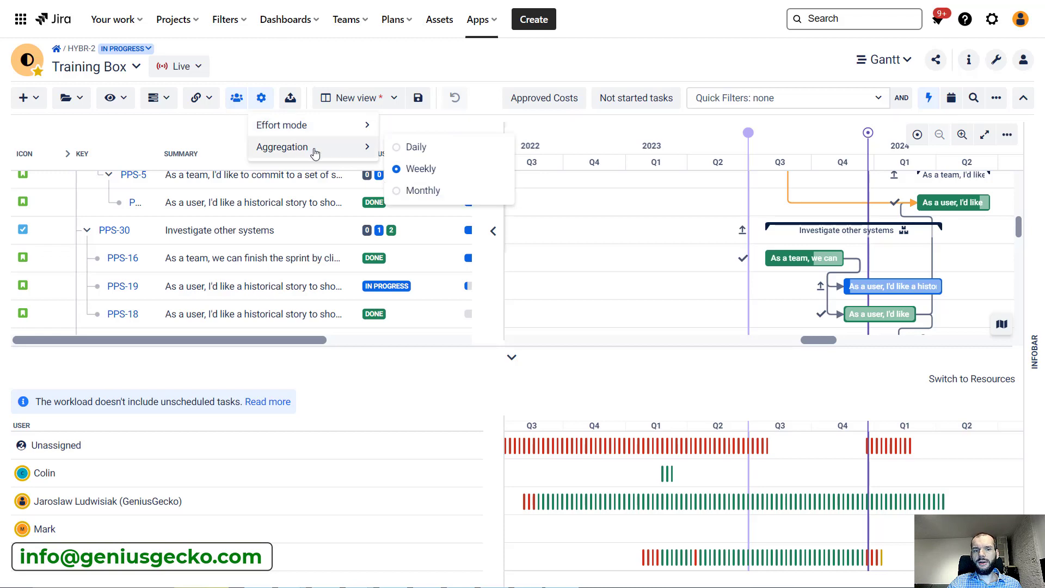
click(459, 194)
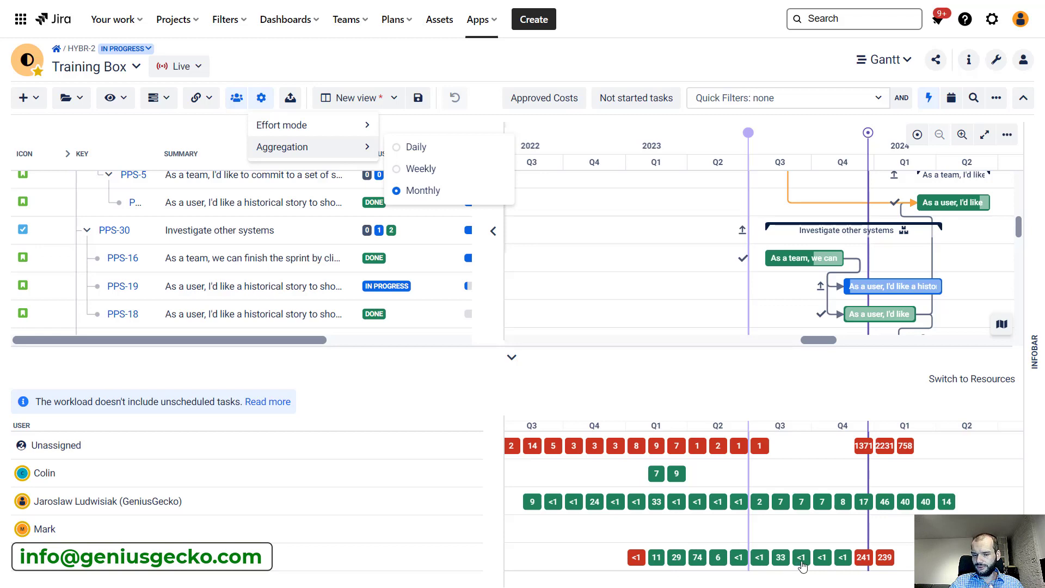
Step: Examine the December 2023 workload details of the overloaded user in the last visible row and compare them with the Gantt tasks
click(867, 561)
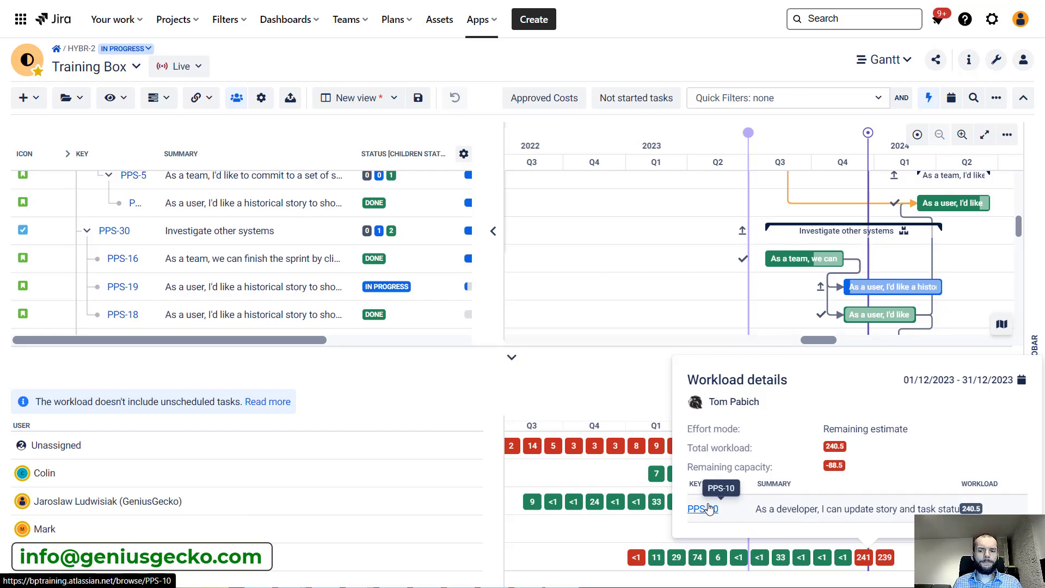
scroll(157, 189, up, 1)
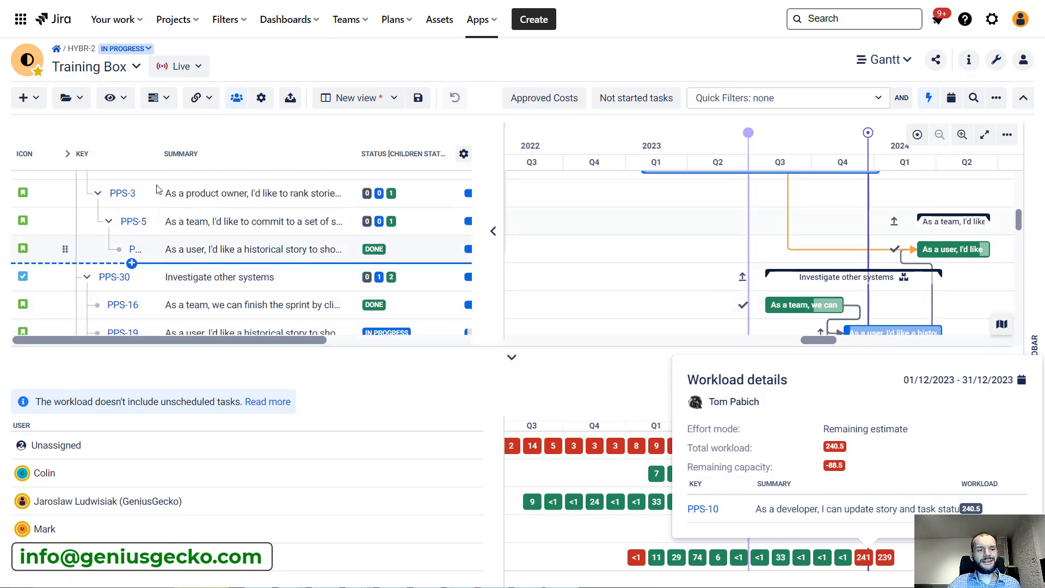
scroll(158, 189, down, 2)
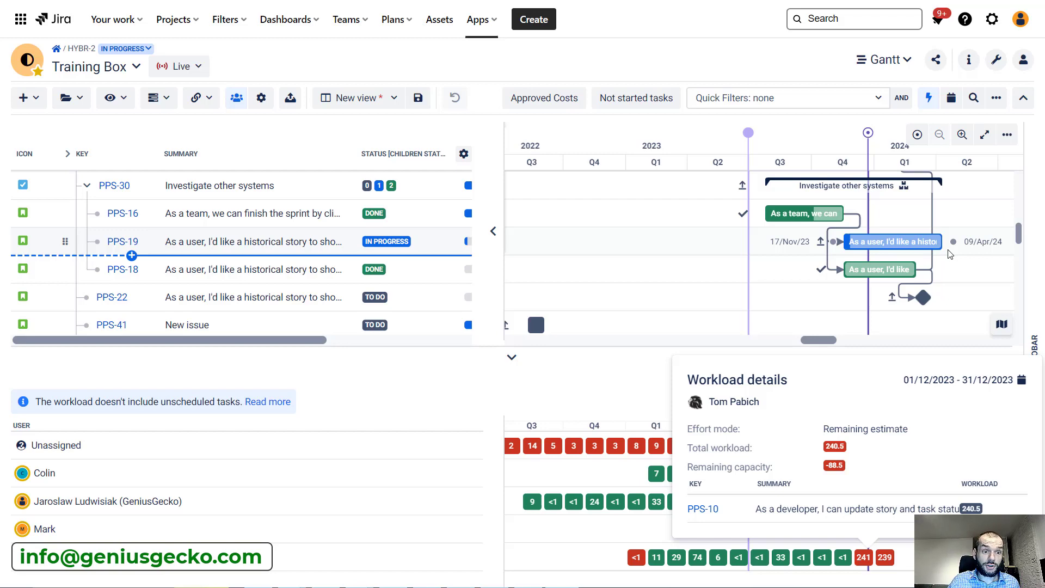
click(708, 49)
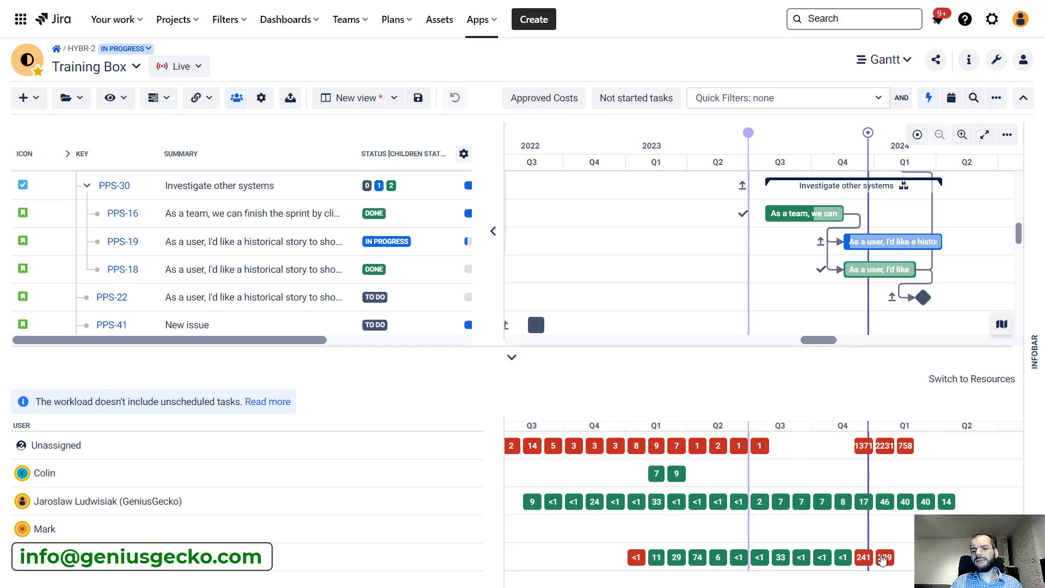
Step: Collapse the Gantt workload area and switch to the Resources module, showing individual users with unscheduled tasks hidden
click(512, 357)
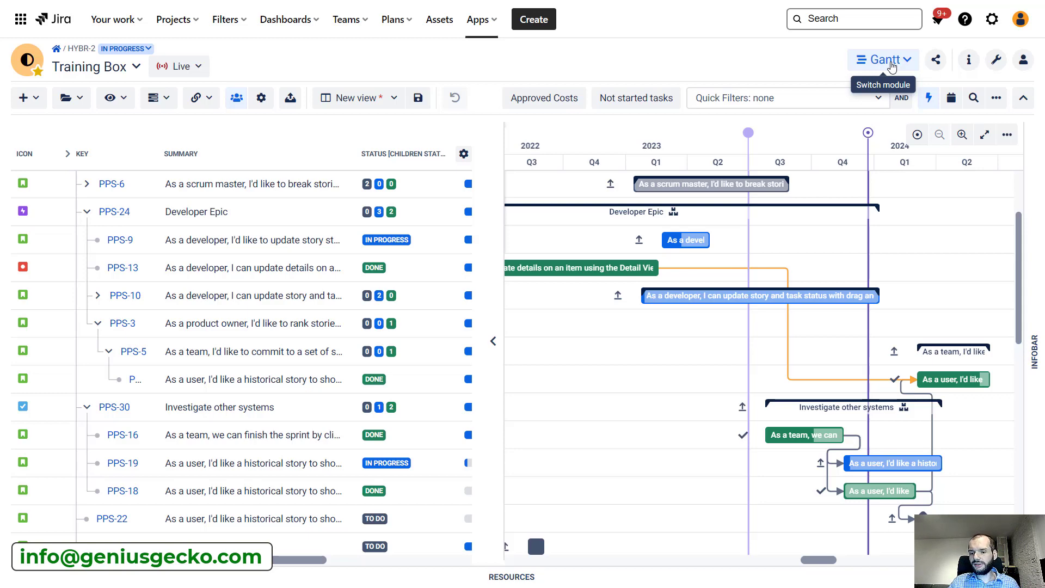
click(892, 67)
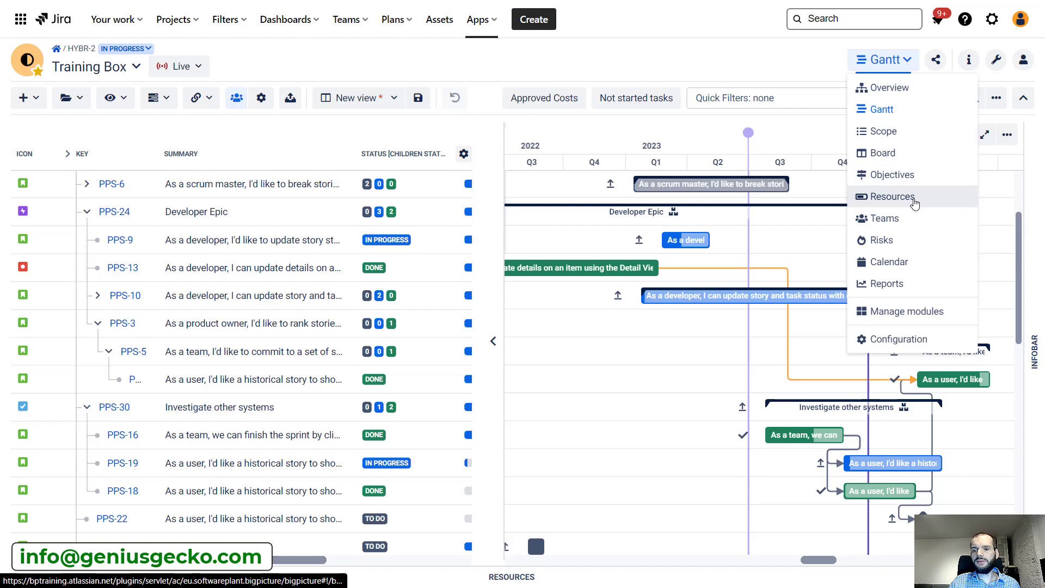
click(892, 197)
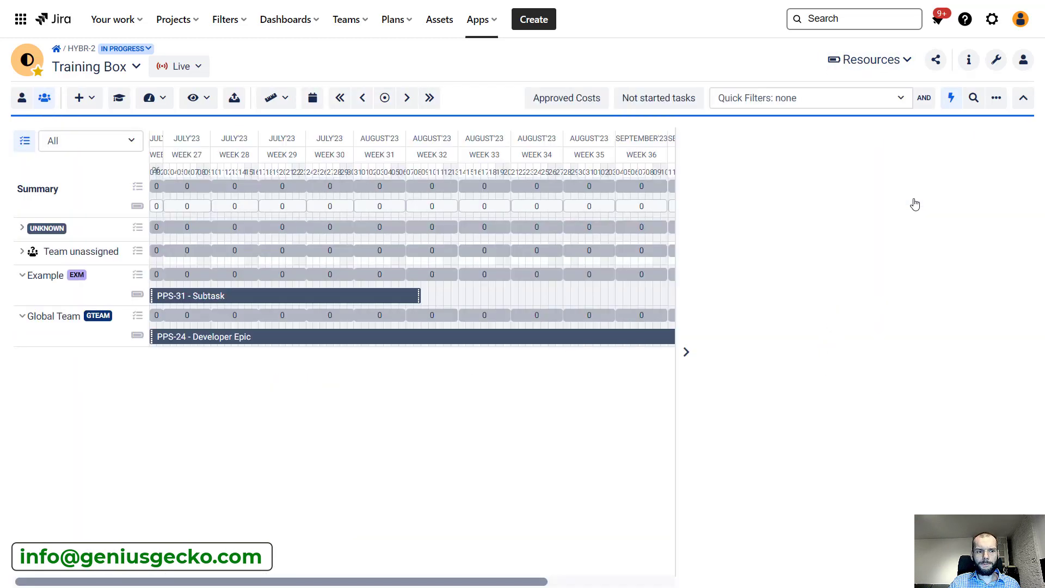
click(22, 98)
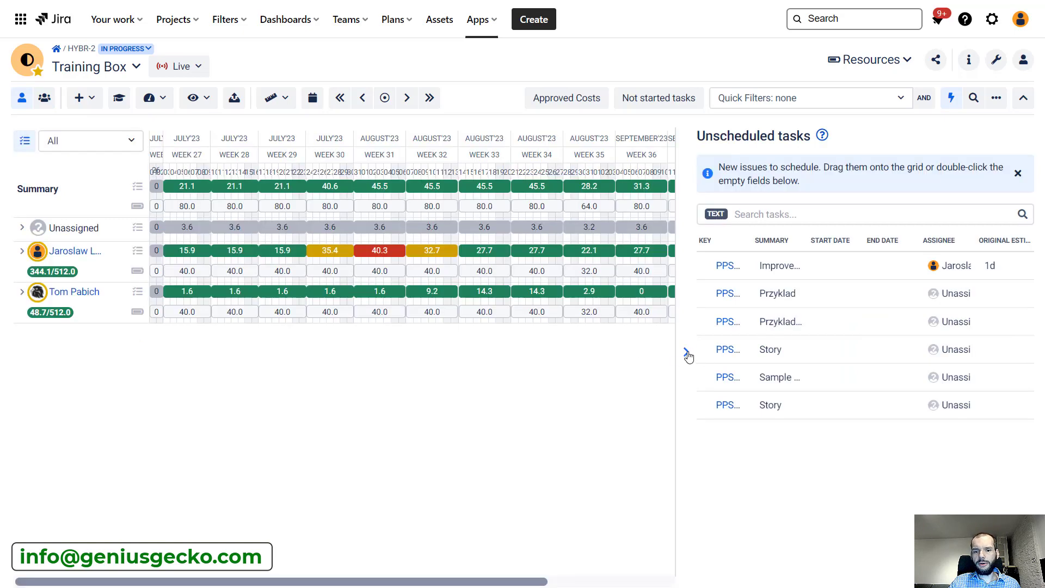
click(686, 351)
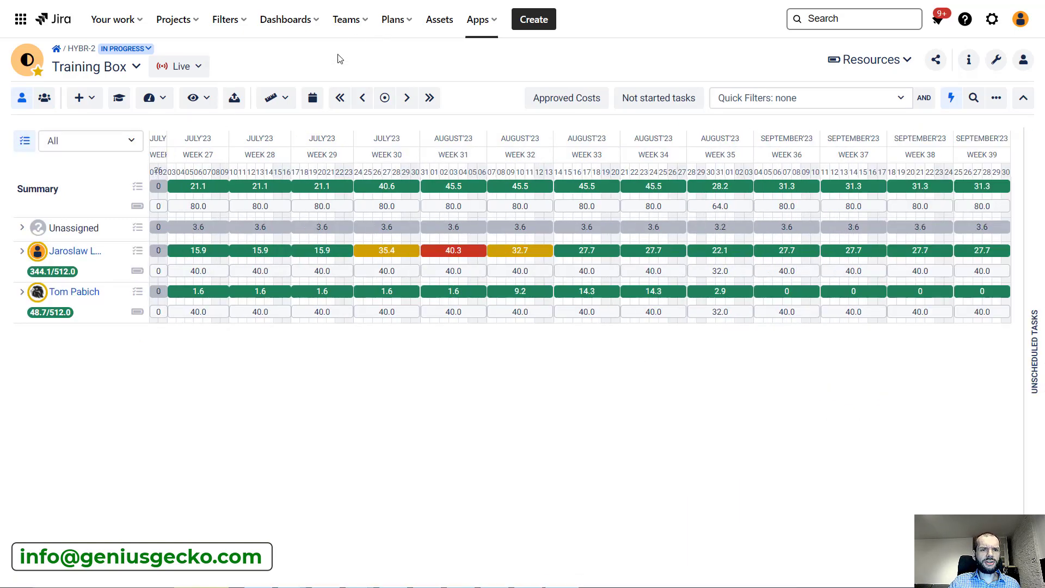
click(281, 98)
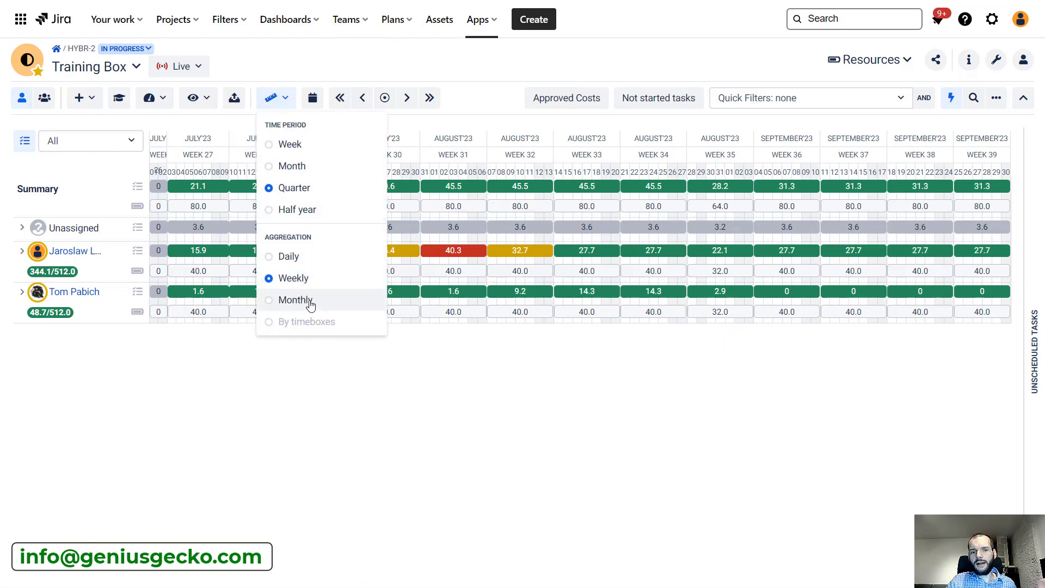
click(446, 379)
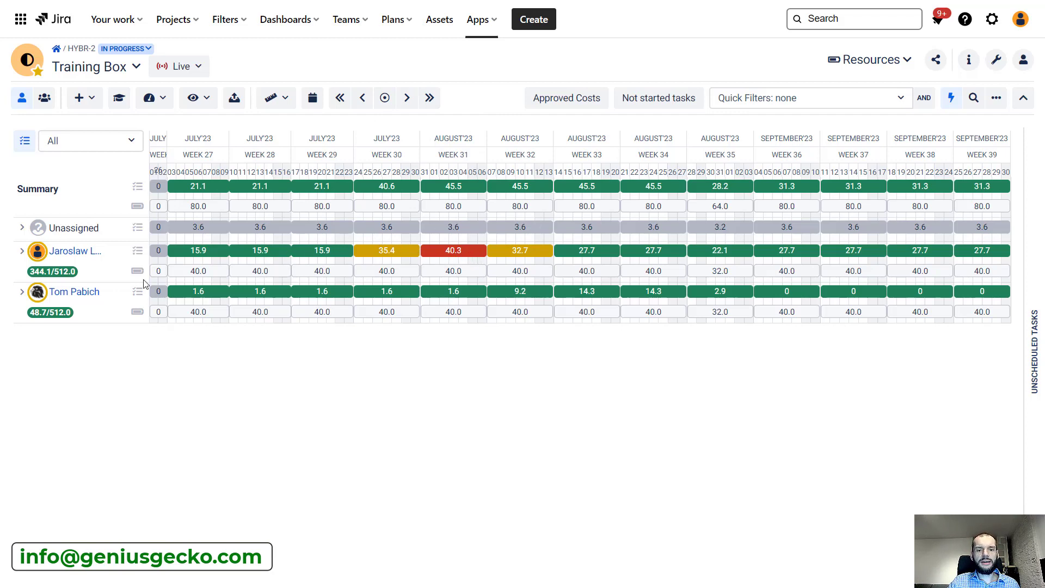
Step: Expand the first assigned user's tasks and examine the workload details for the overloaded week 31 (31/07/2023 - 06/08/2023)
click(22, 251)
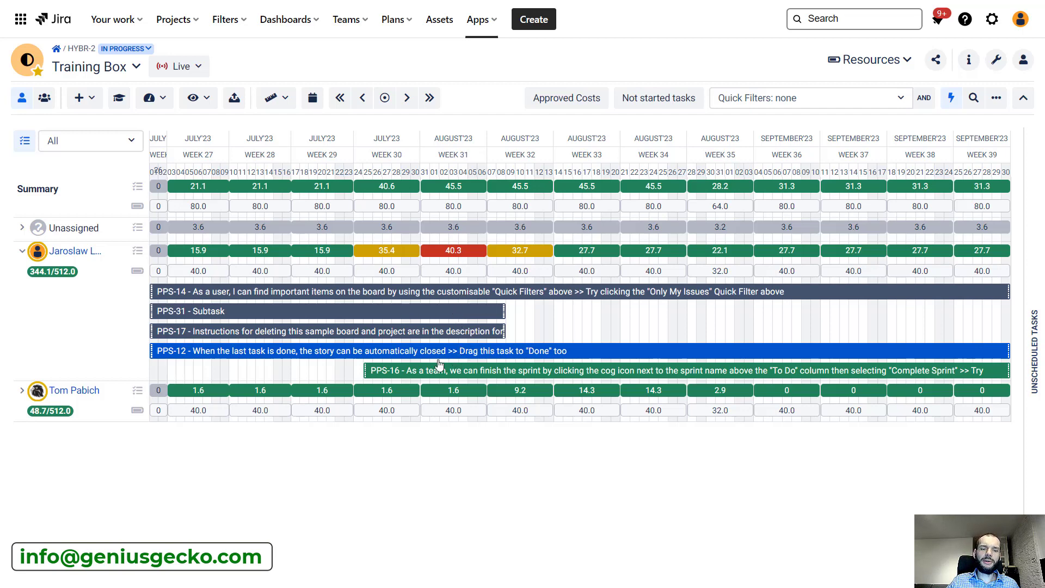
click(452, 256)
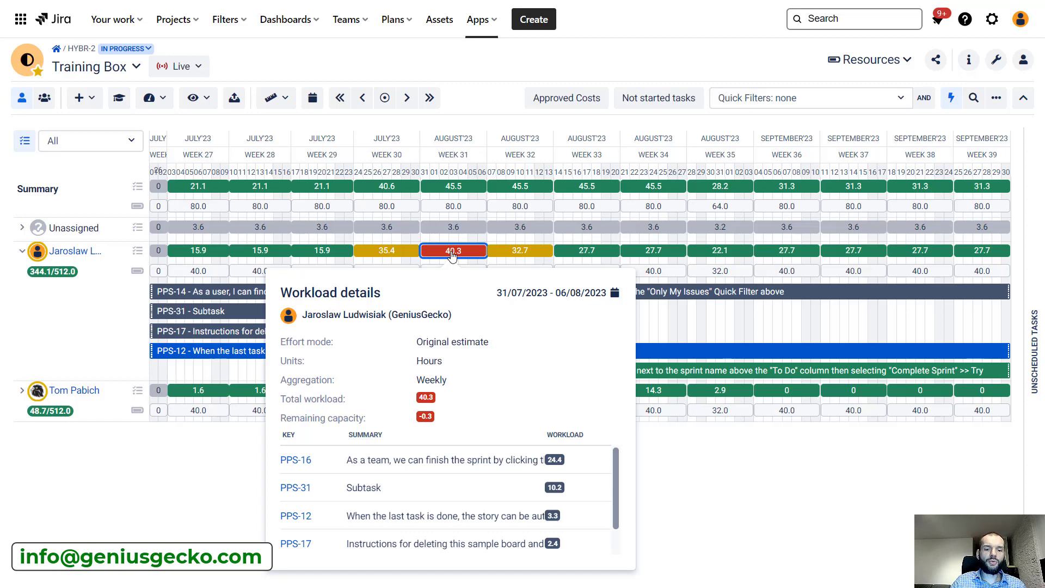
scroll(583, 462, down, 1)
scroll(585, 463, up, 1)
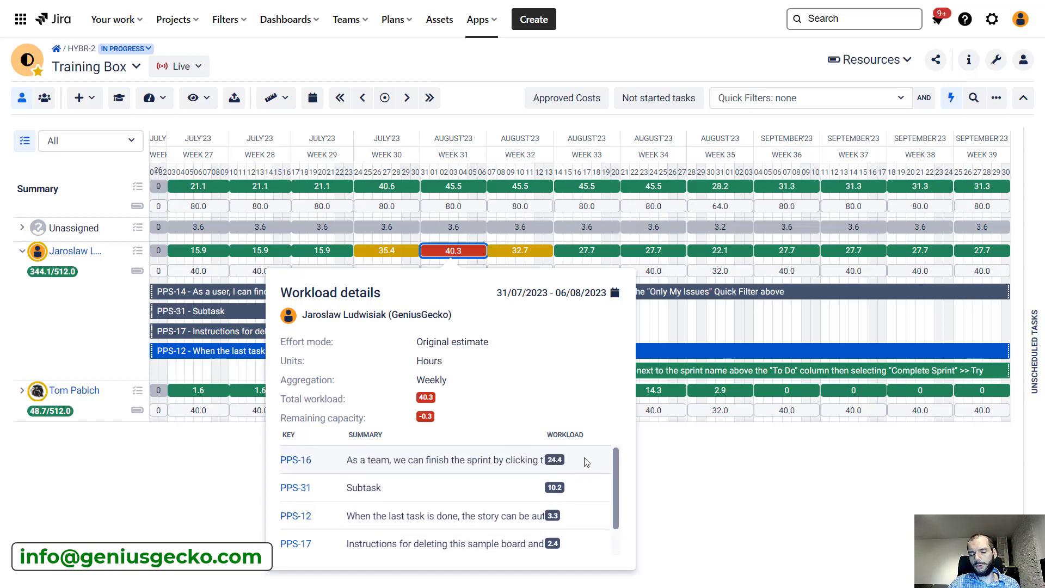
scroll(586, 462, down, 1)
scroll(585, 457, up, 1)
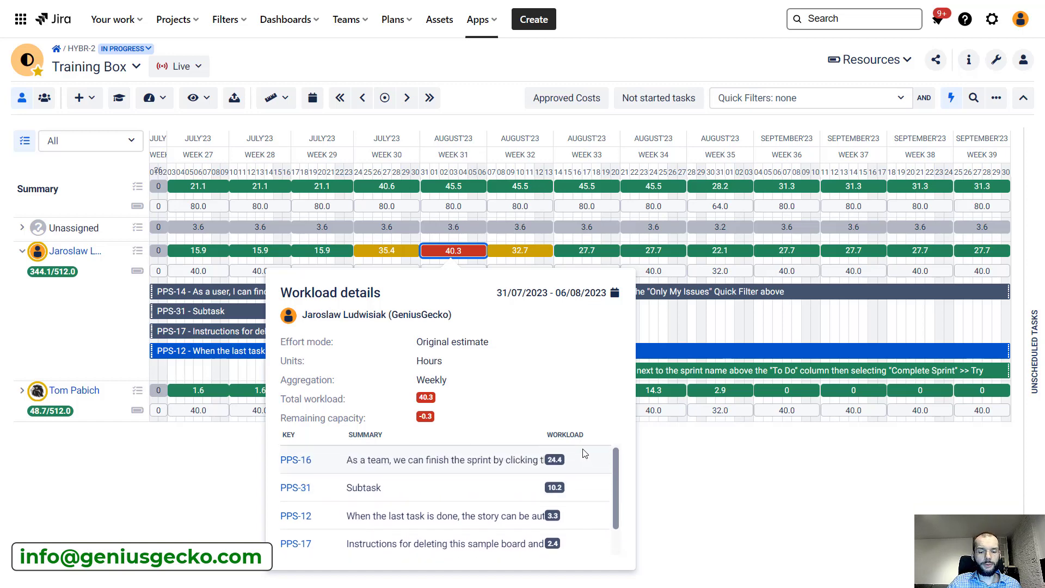
click(613, 177)
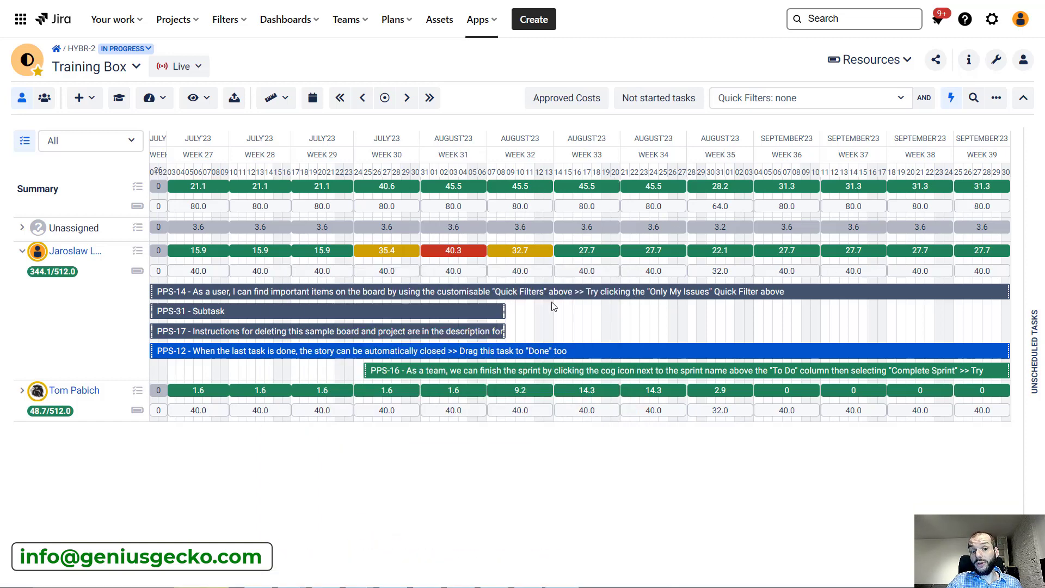
Step: Try extending the PPS-31 Subtask bar into week 38, and return its end to week 32
drag(505, 314, 932, 322)
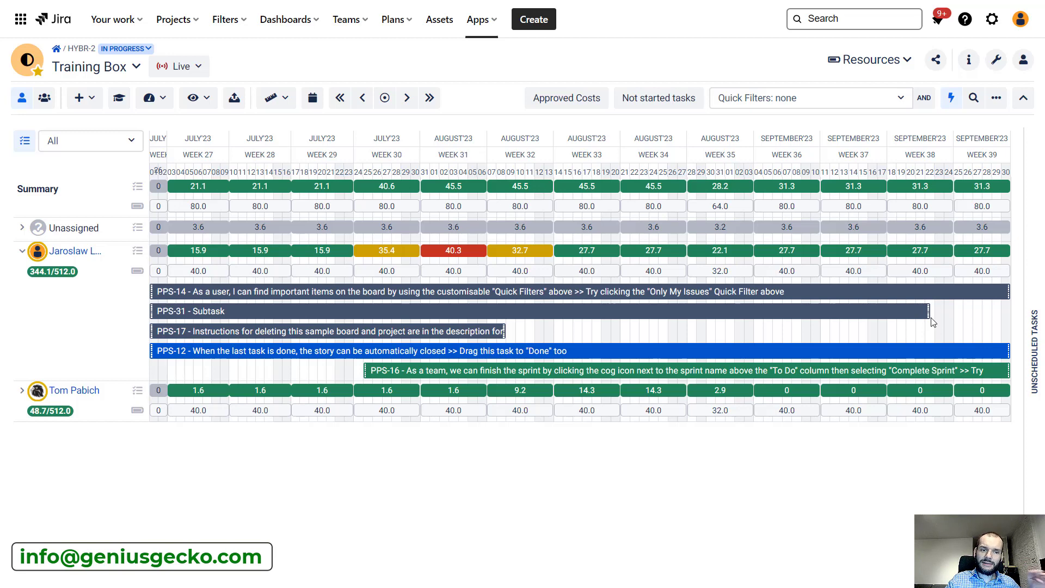
drag(932, 323, 506, 322)
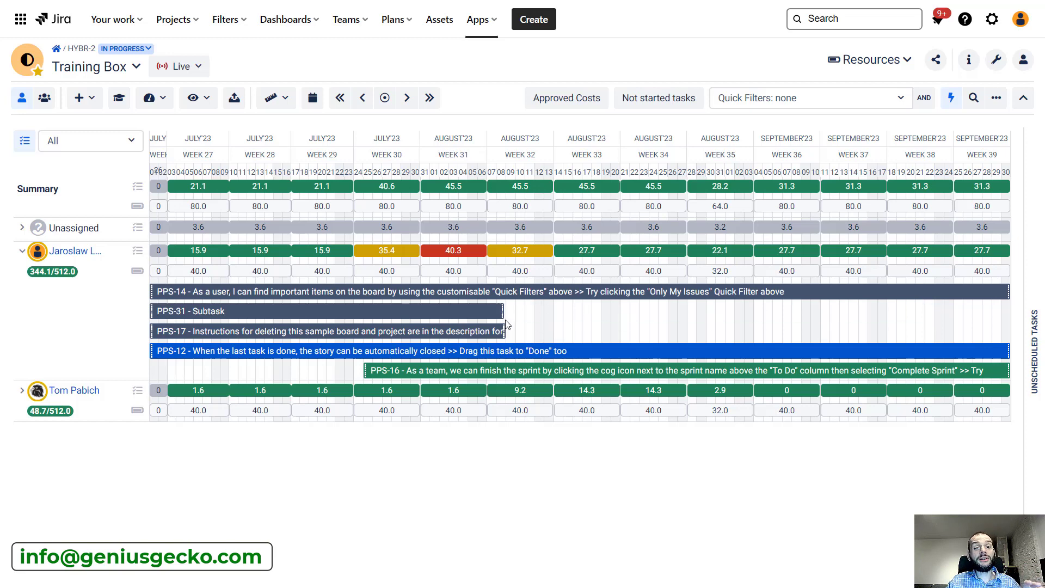
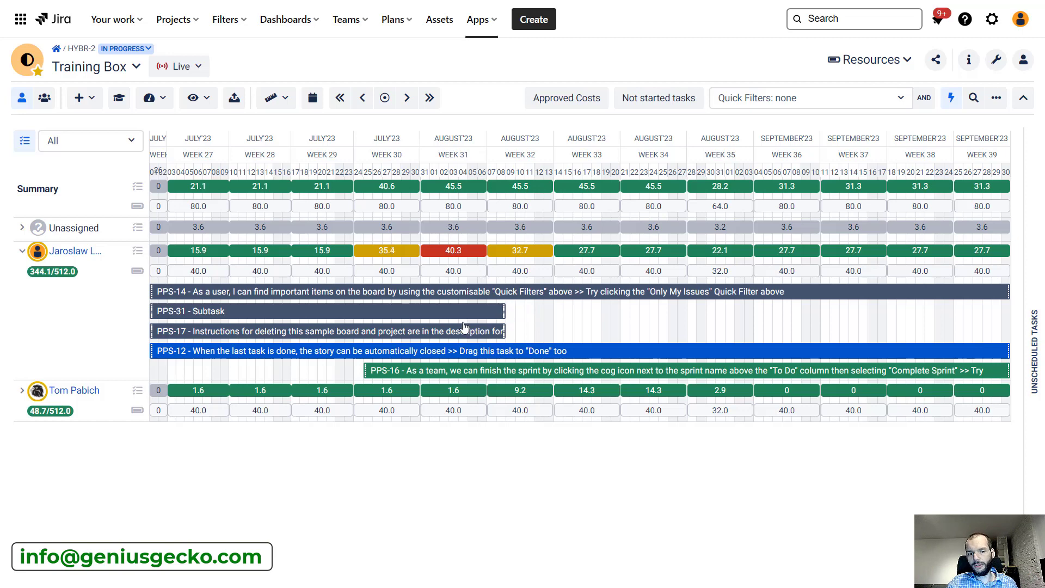
Step: Try reassigning the PPS-31 Subtask by moving its bar from the first assigned user to the user below
mouse_move(466, 314)
mouse_down()
mouse_move(469, 400)
mouse_move(468, 331)
mouse_up()
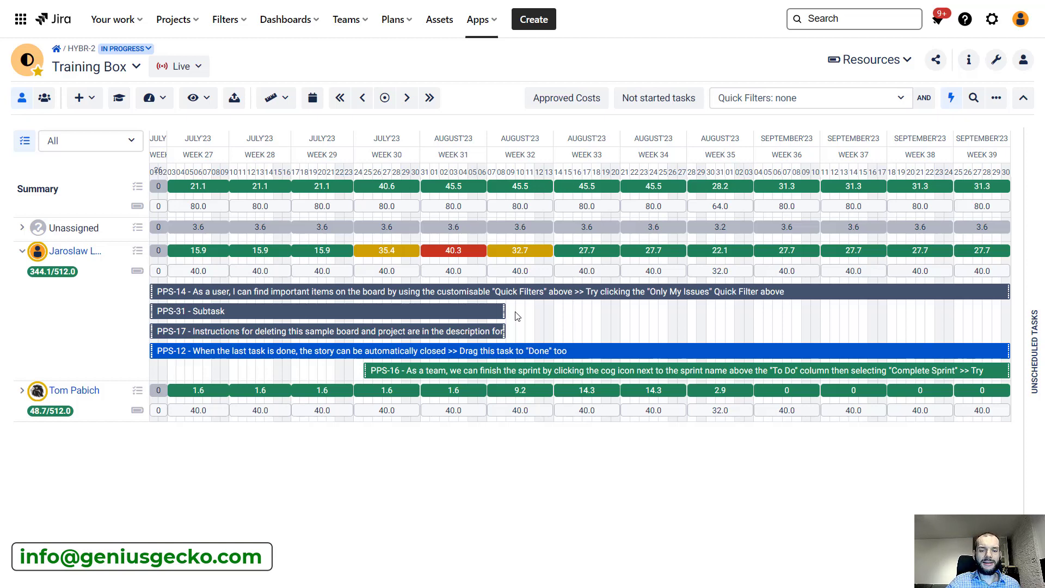
mouse_move(477, 320)
mouse_down()
mouse_move(530, 322)
mouse_move(476, 314)
mouse_up()
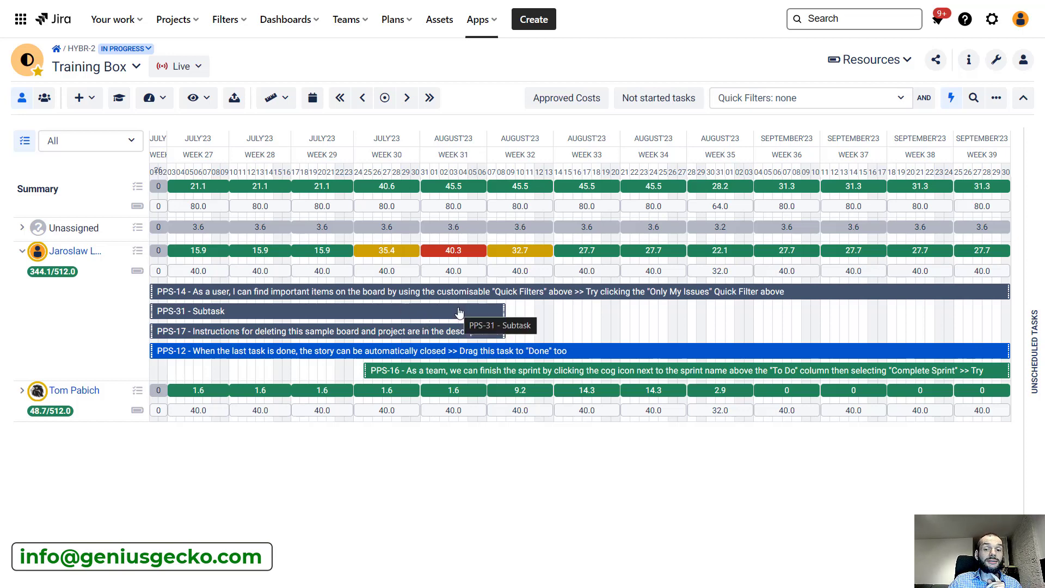
drag(458, 313, 456, 416)
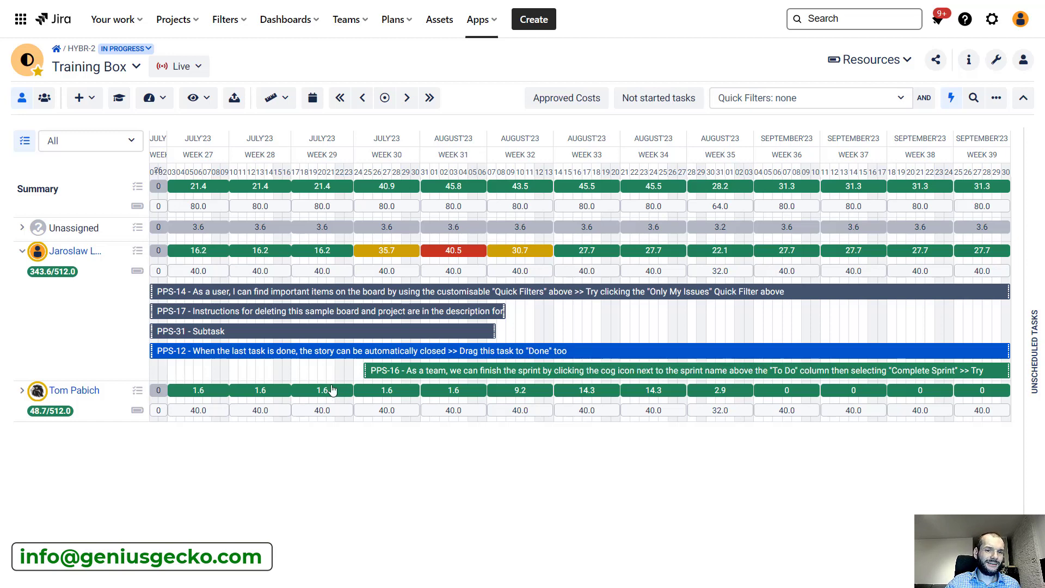
Step: Create a new private scenario named "Planning scenario" for the Training Box
click(169, 74)
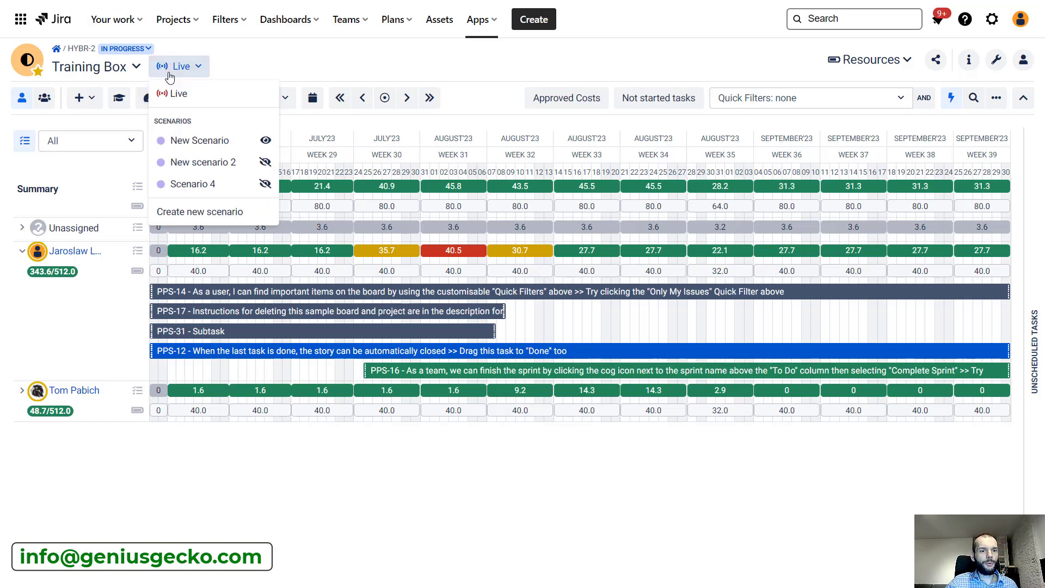
click(201, 213)
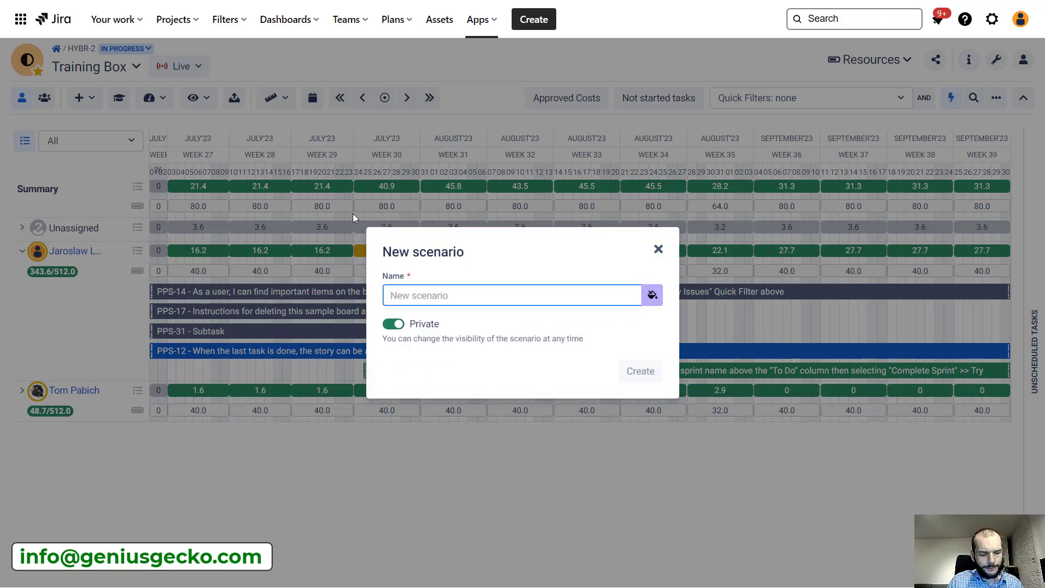
text(Planning )
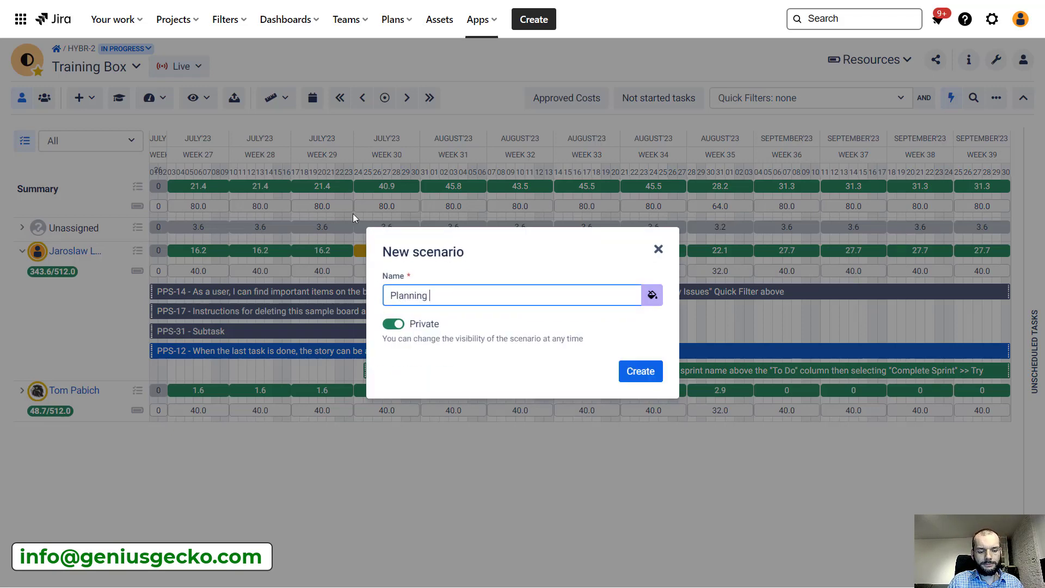
text(scenario)
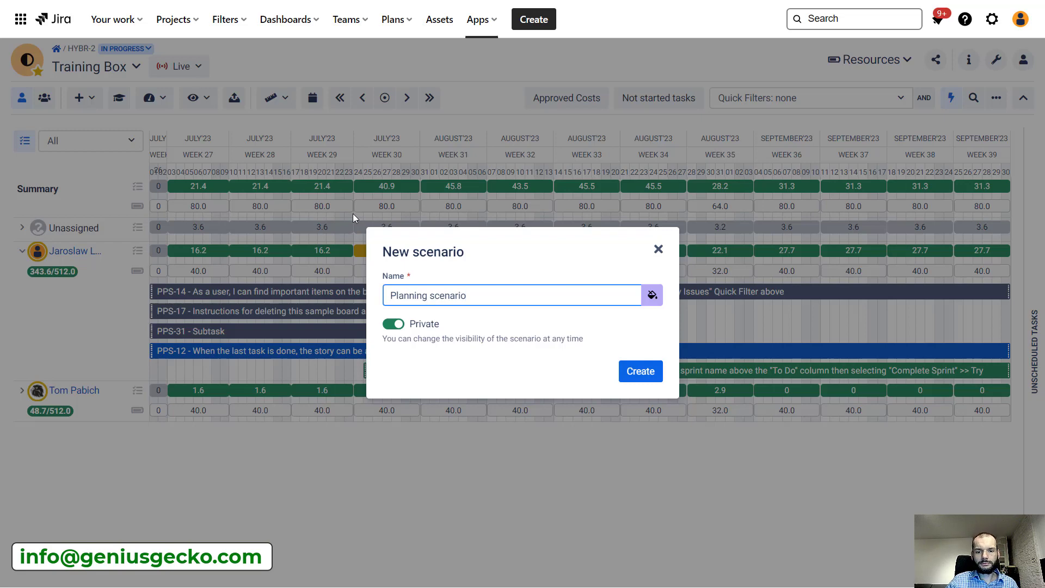
click(649, 376)
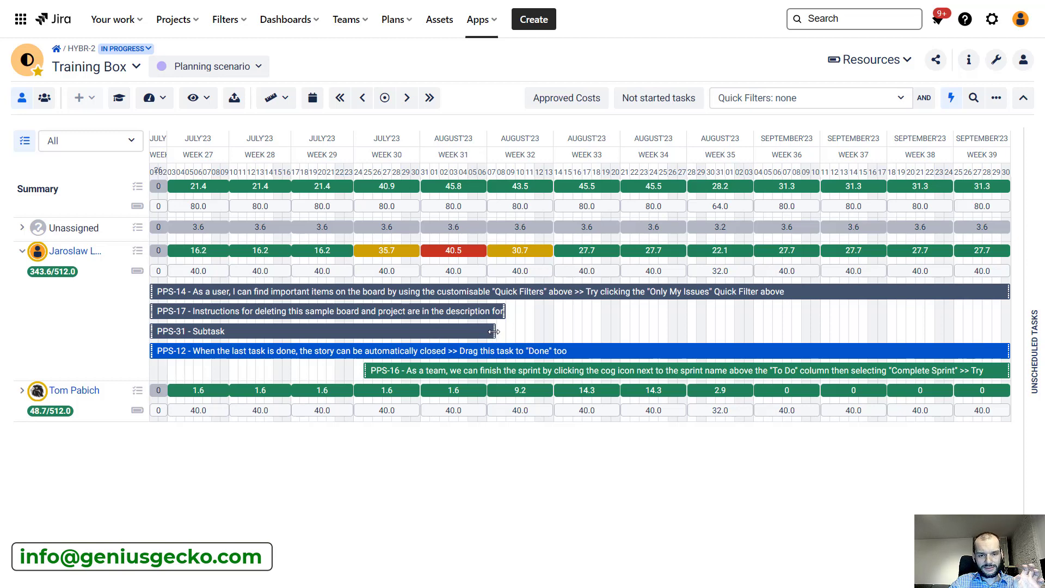
Step: Extend the end of the PPS-31 Subtask in the planning scenario to about the middle of week 33
drag(497, 334, 587, 333)
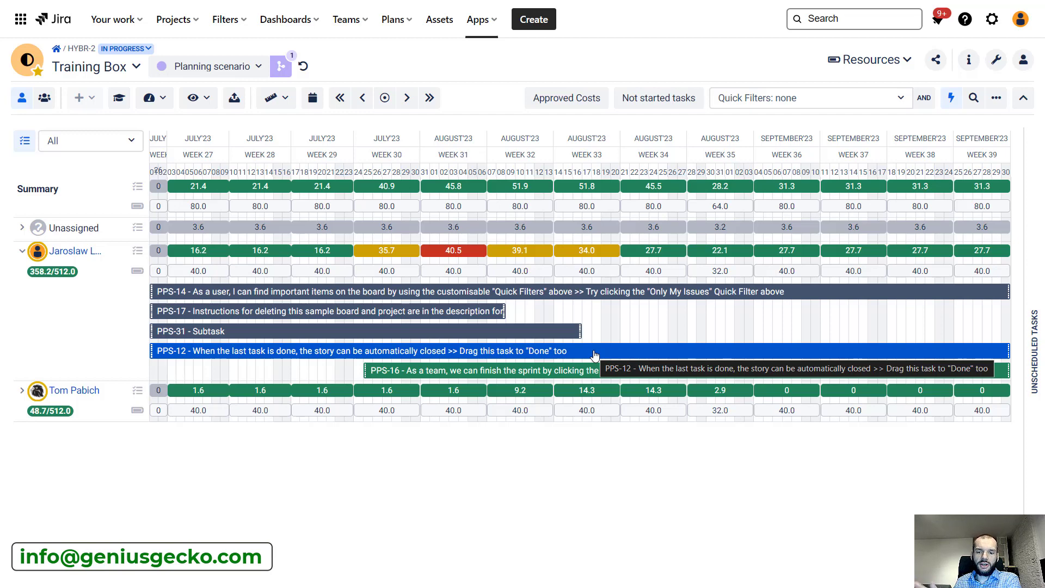
Step: Compare the live schedule with the planning scenario by switching to Live and back to Planning scenario
click(256, 67)
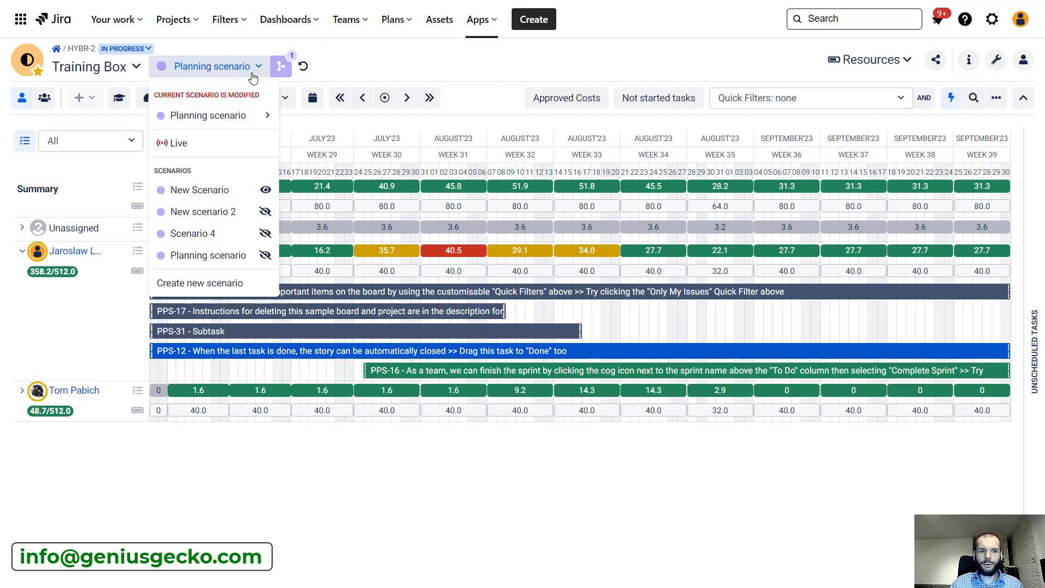
click(179, 144)
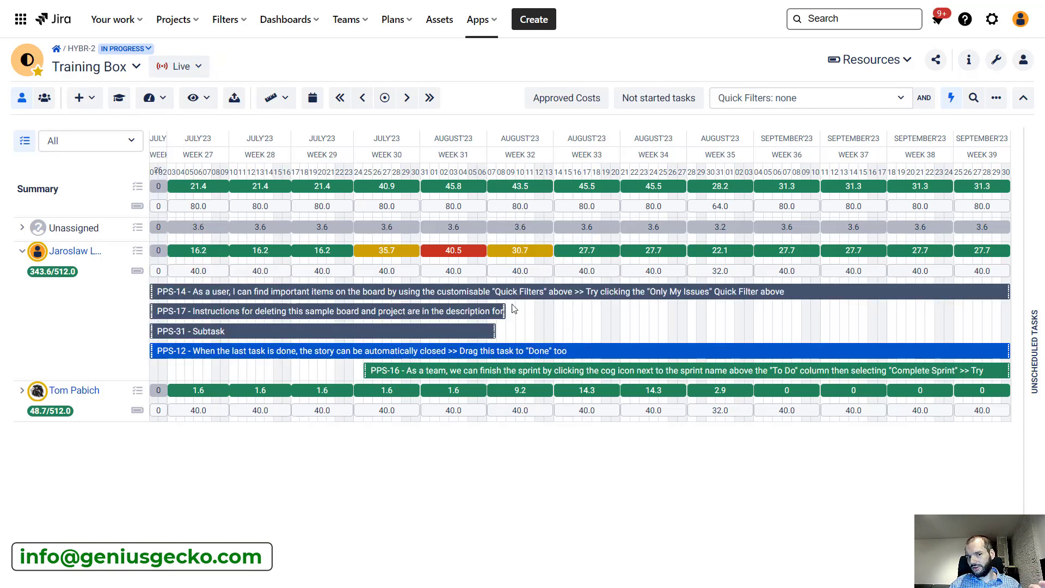
click(179, 66)
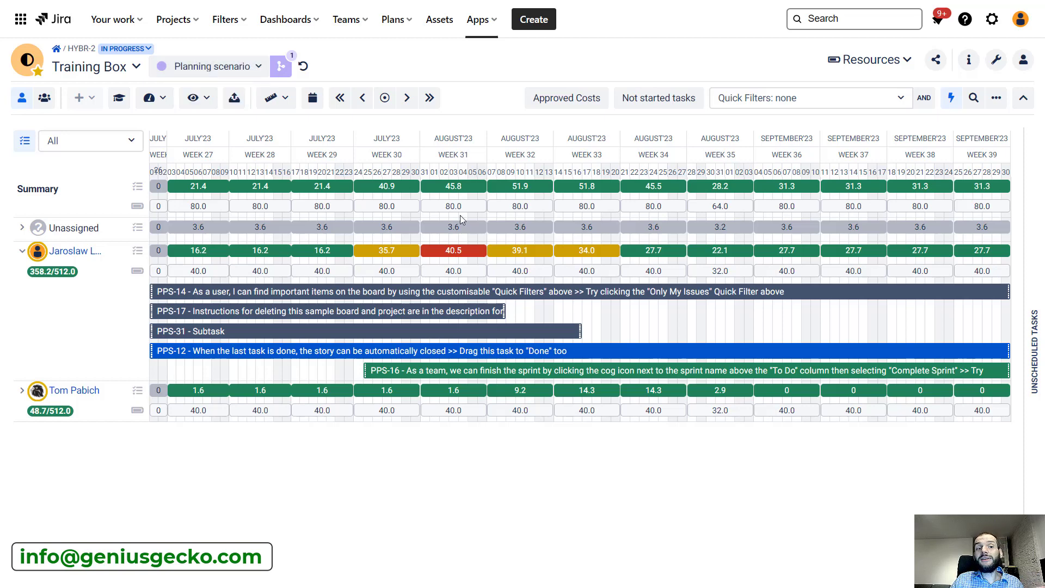
Step: Merge the modified Planning scenario into the live plan
click(243, 71)
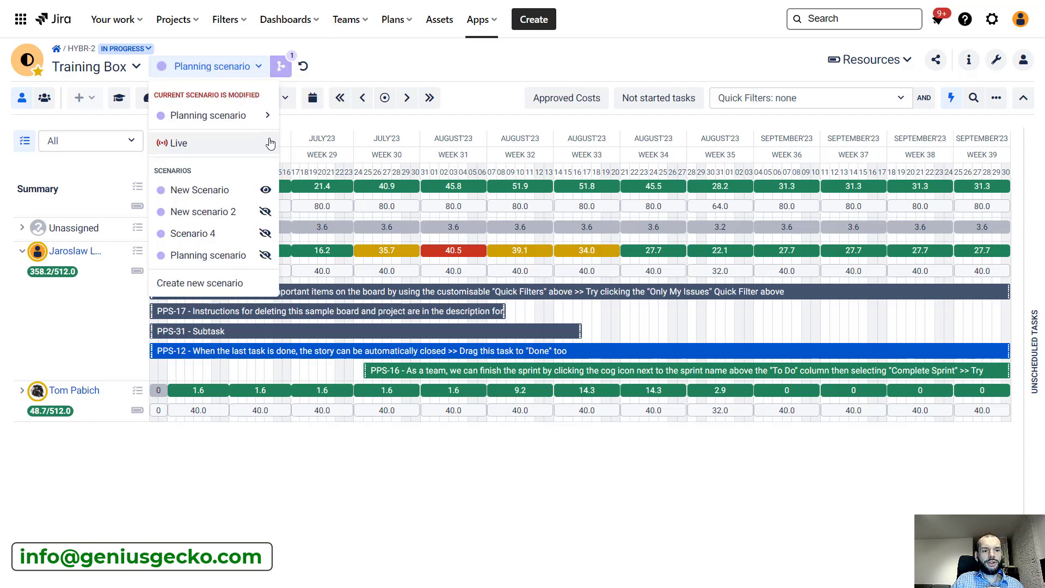
mouse_move(190, 117)
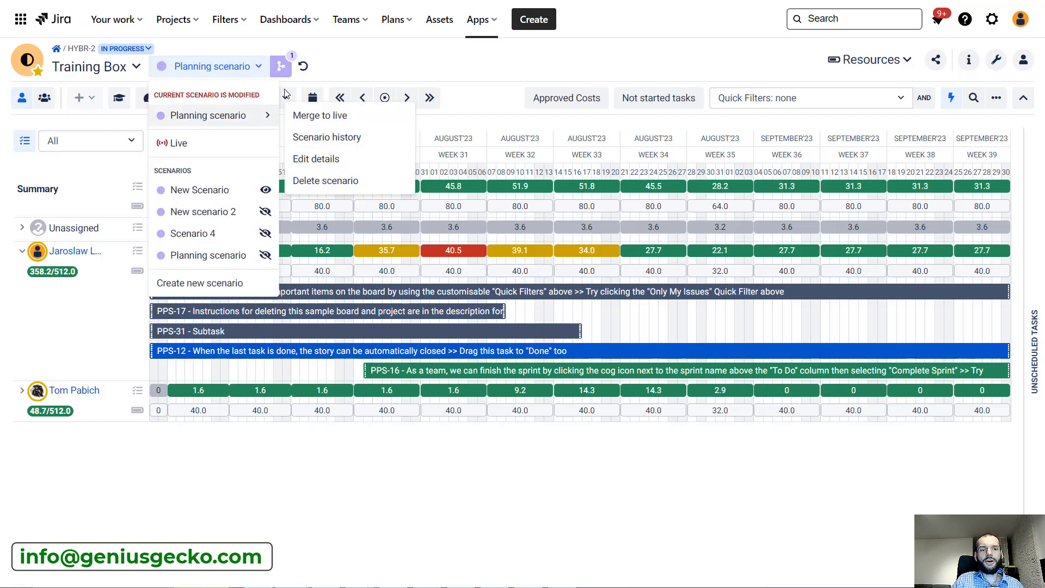
click(319, 116)
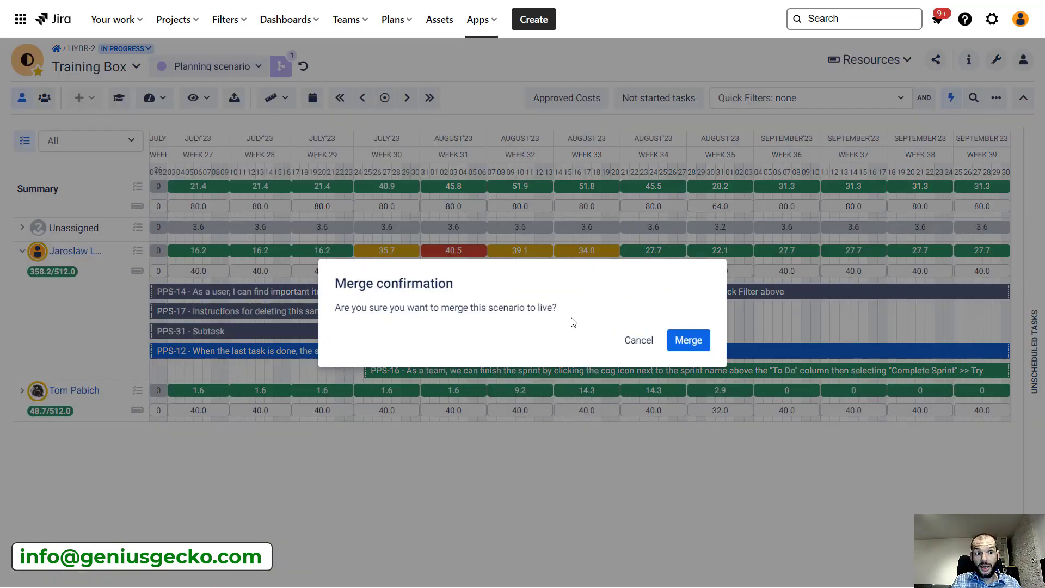
click(696, 348)
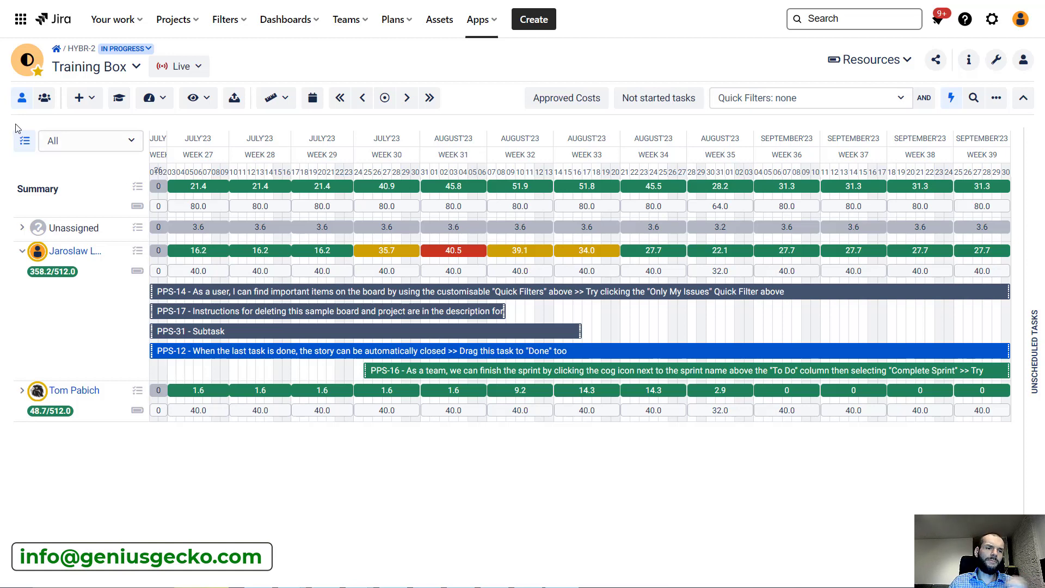
Step: Switch the workload view to teams and try assigning the PPS-14 task without a team to Team Agile 1
click(45, 101)
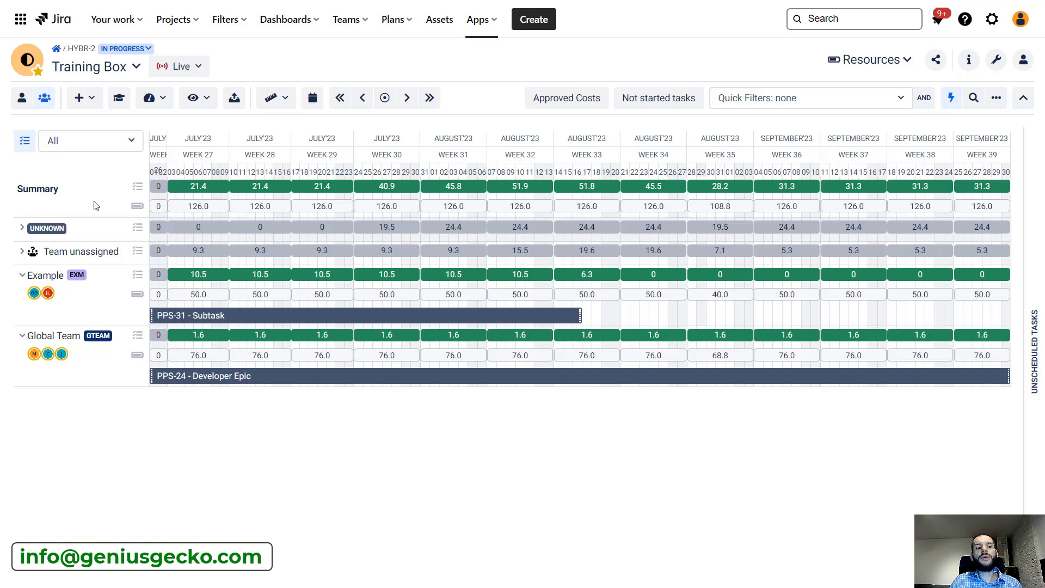
click(22, 251)
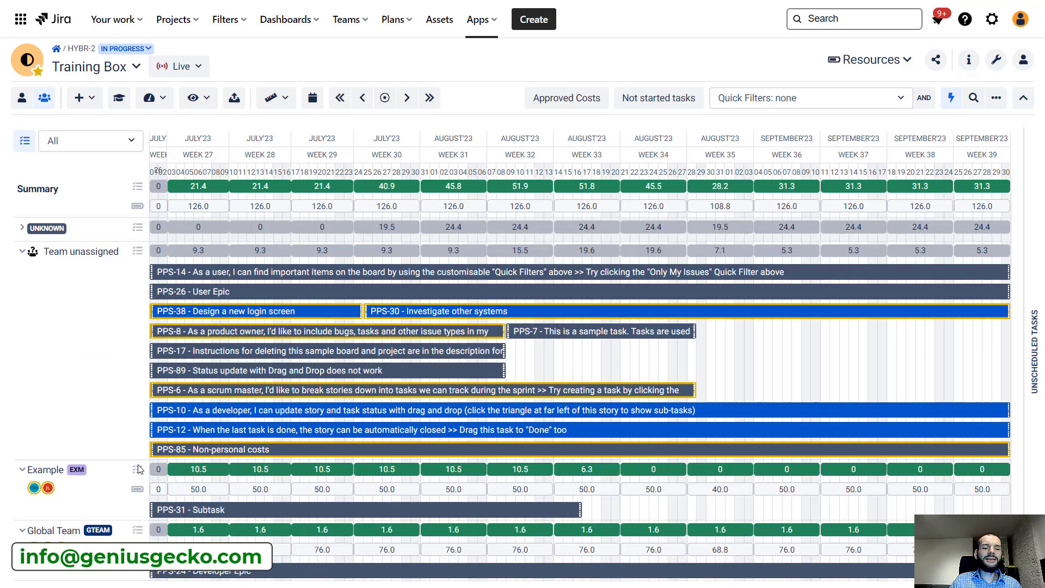
click(492, 276)
scroll(490, 392, down, 2)
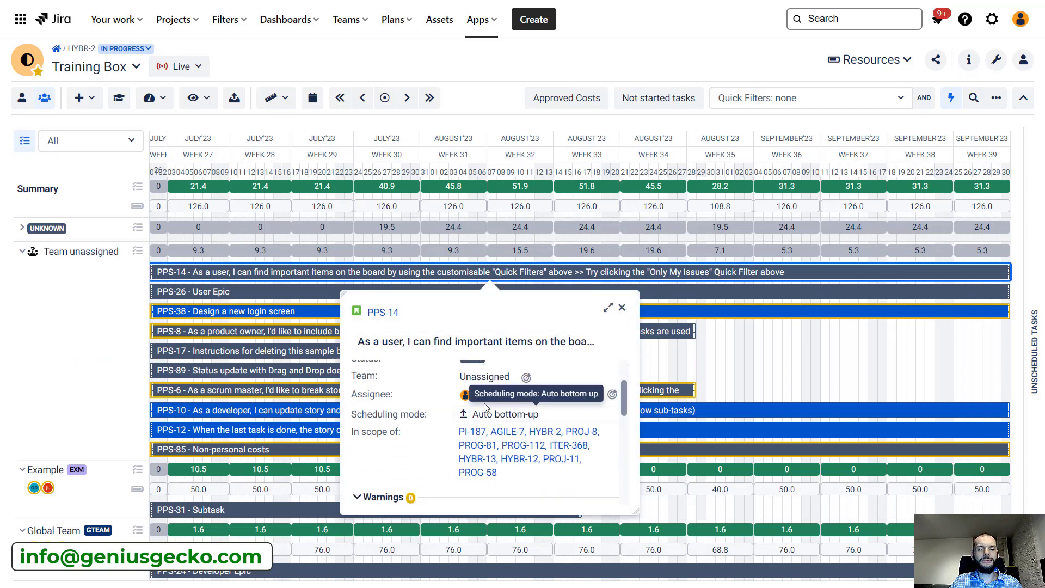
scroll(446, 430, up, 2)
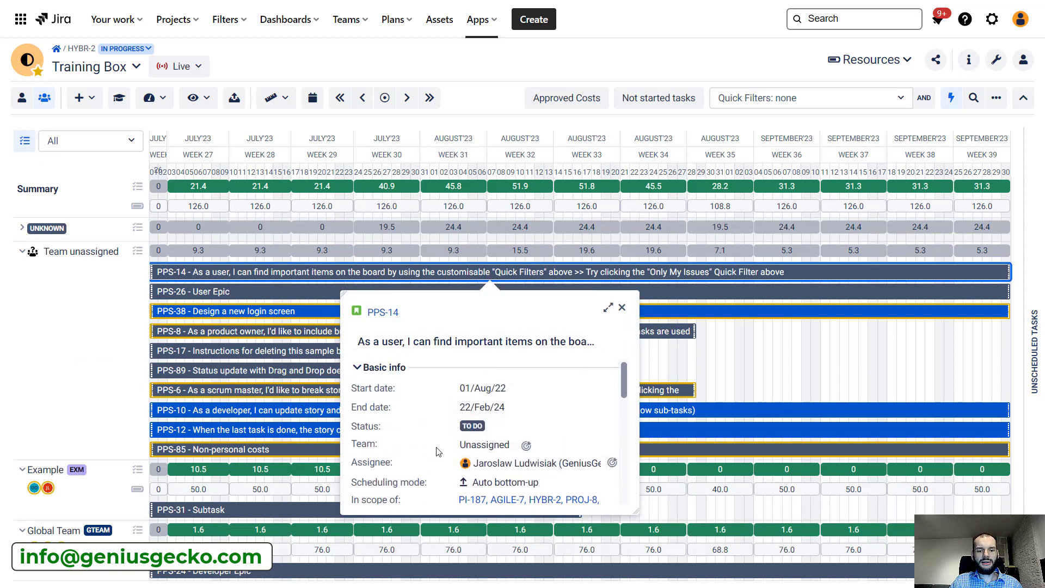
click(498, 446)
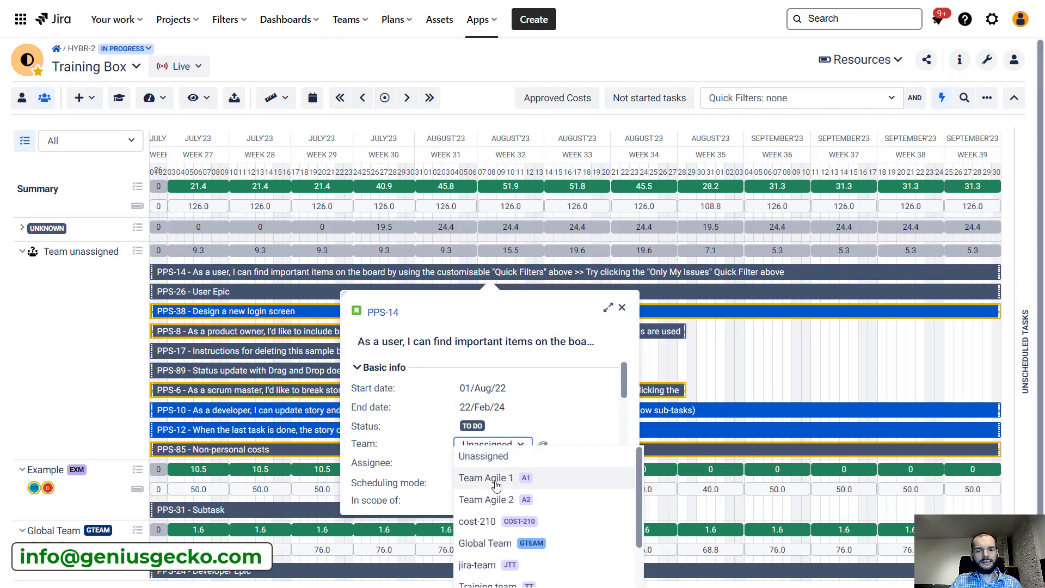
click(496, 479)
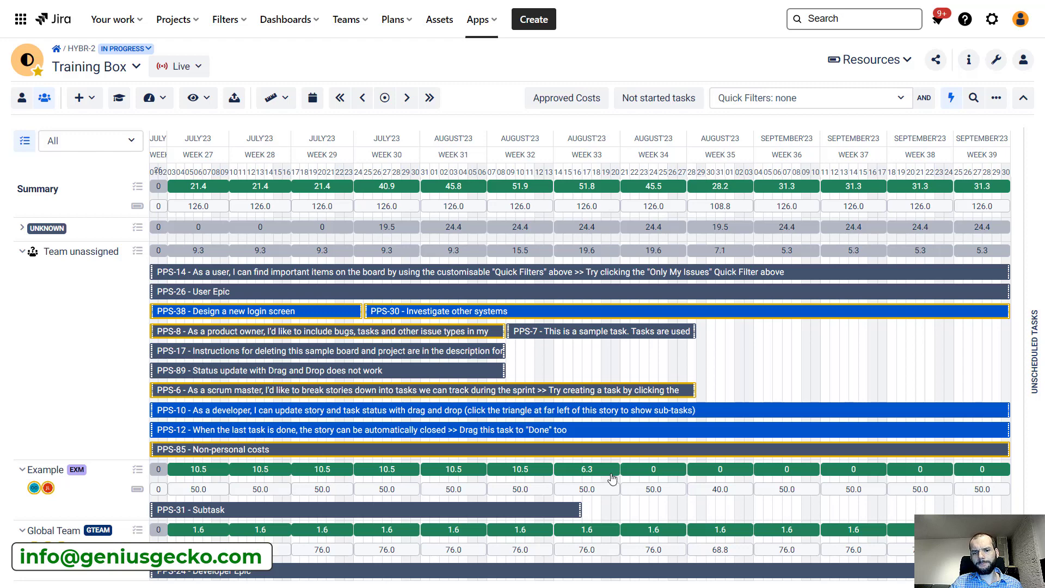
click(23, 252)
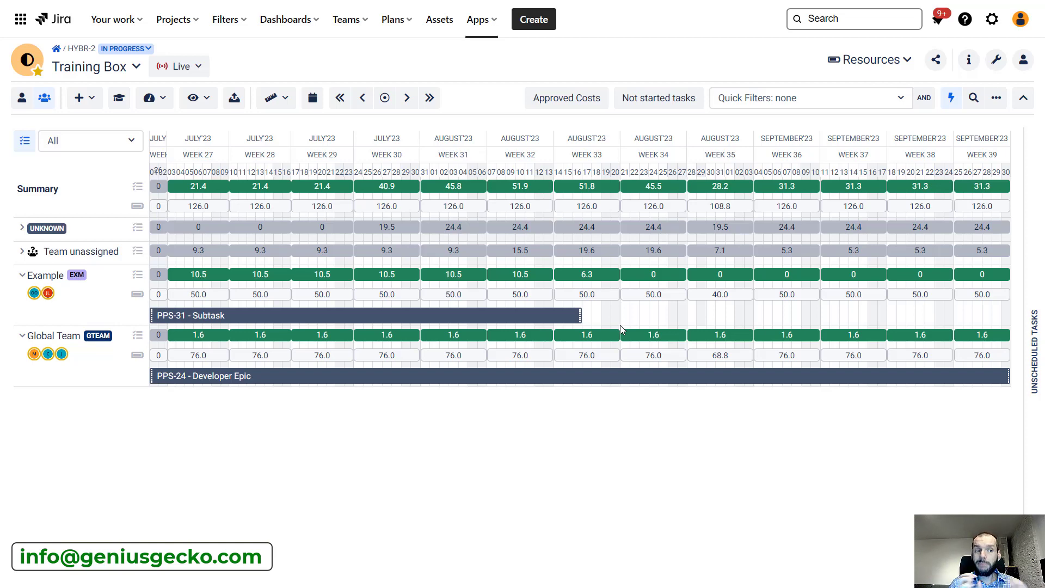
Step: Compare the individual workloads with the team workloads, ending on the team view
click(21, 98)
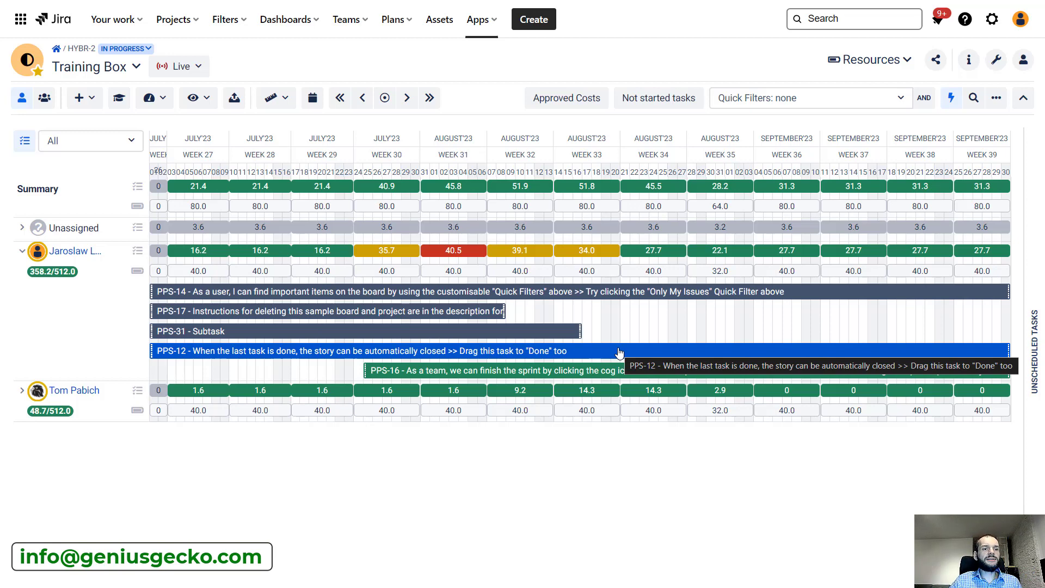
click(46, 105)
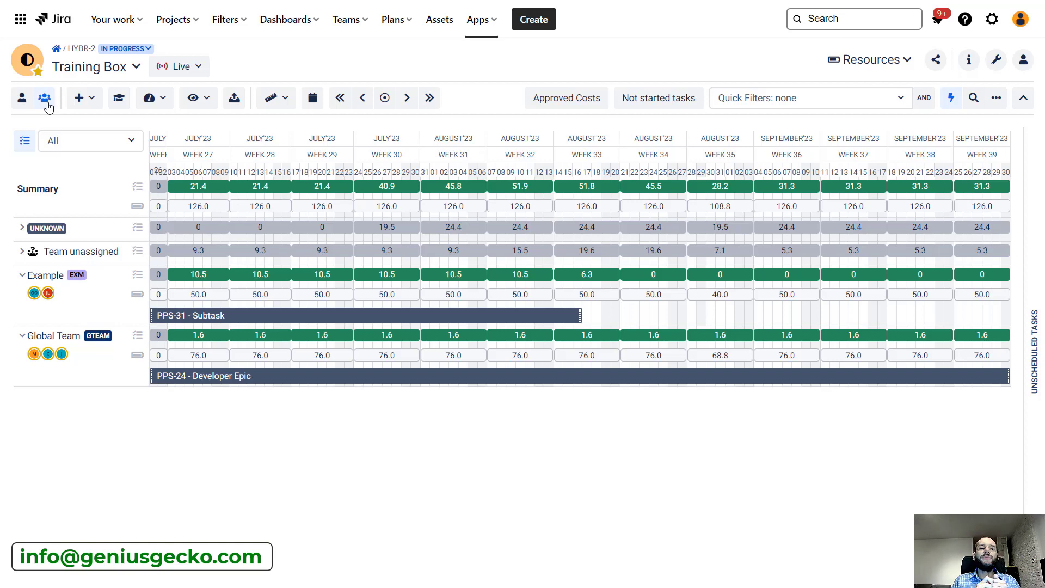
click(22, 98)
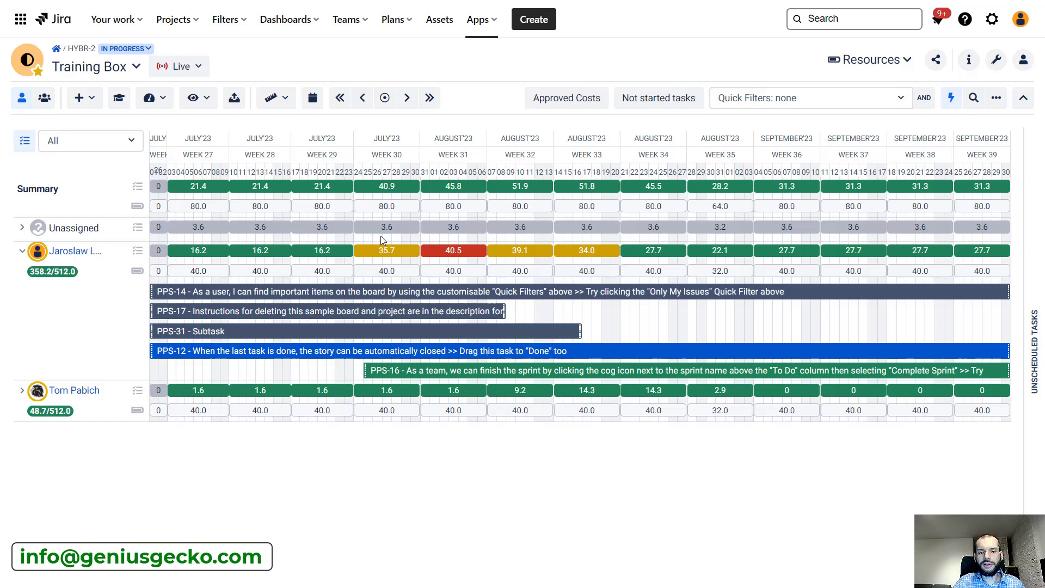
click(45, 98)
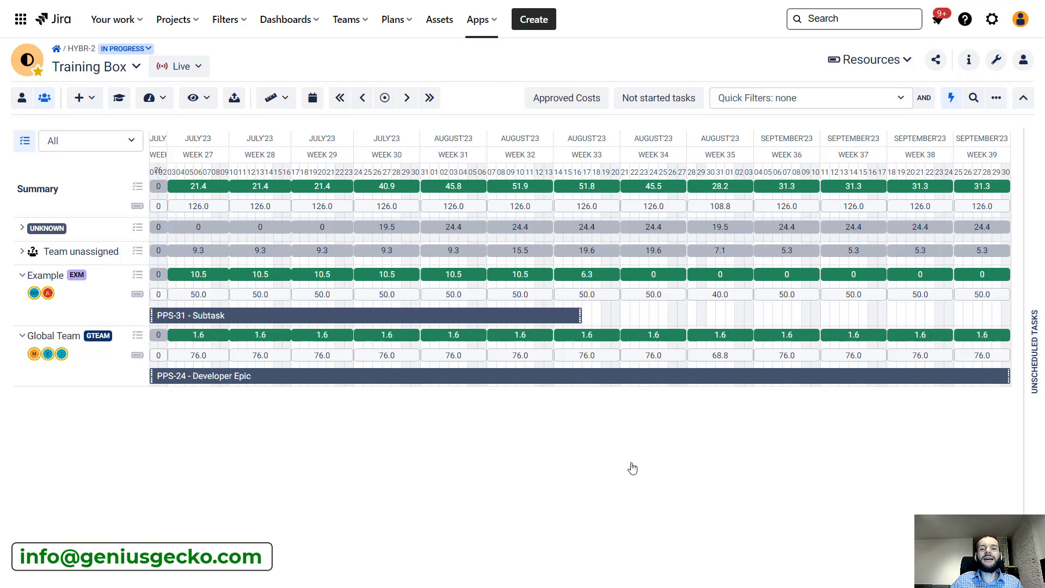
Step: Show the team workloads over a half-year period with monthly aggregation, and shift the timeline forward to start in August 2023
click(285, 103)
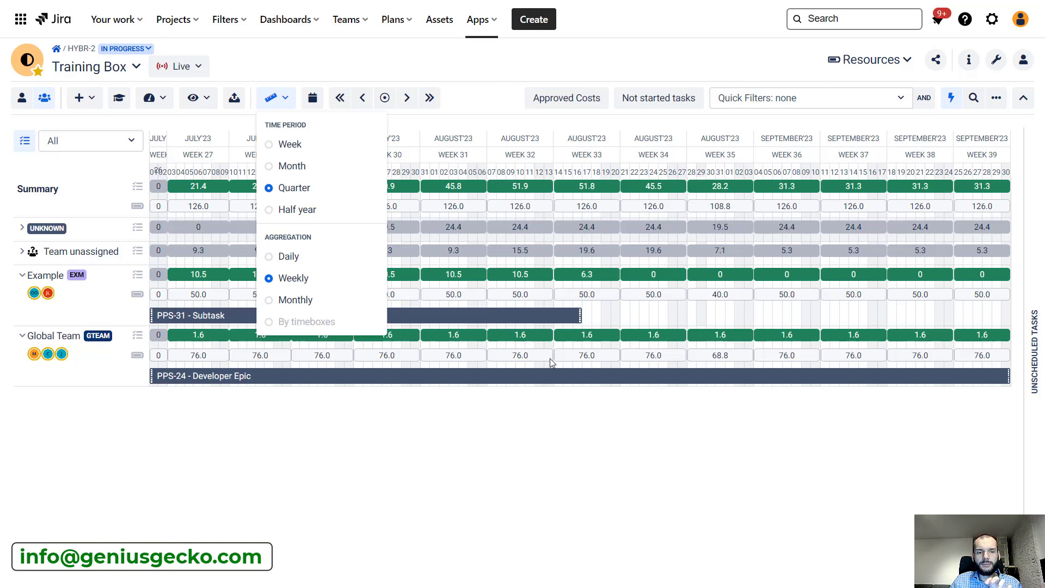
click(330, 299)
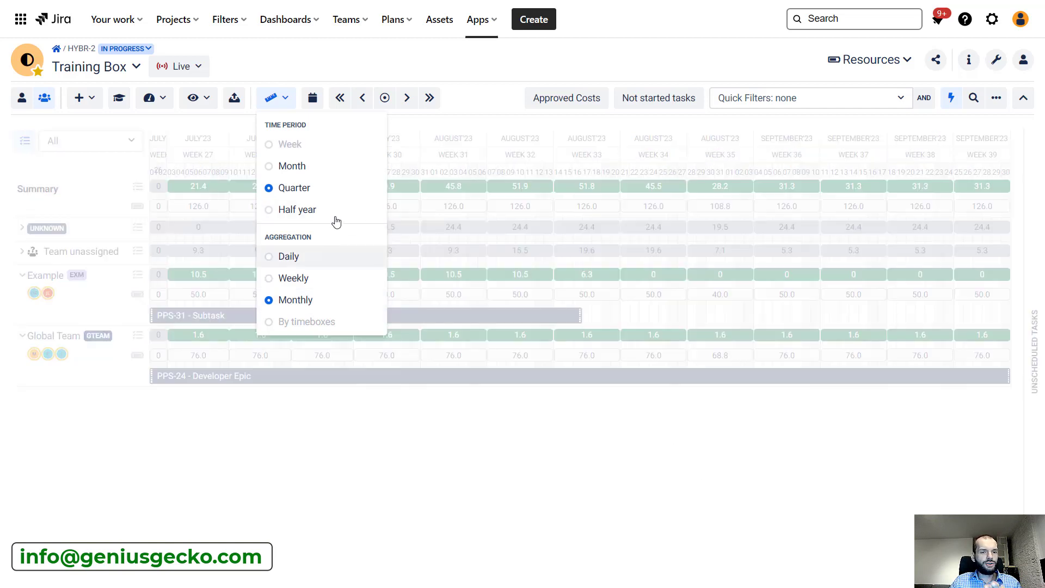
click(337, 212)
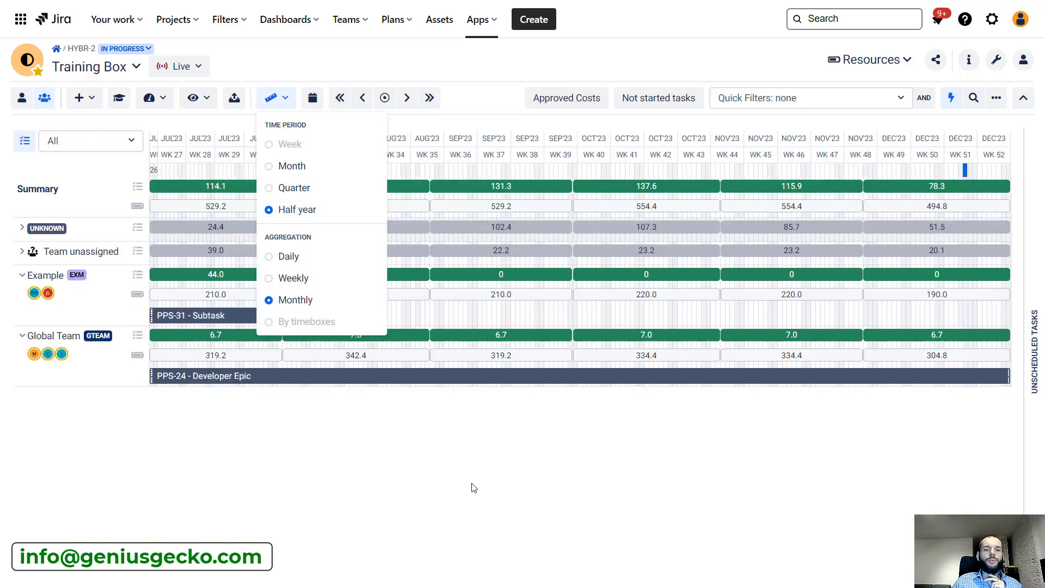
click(474, 488)
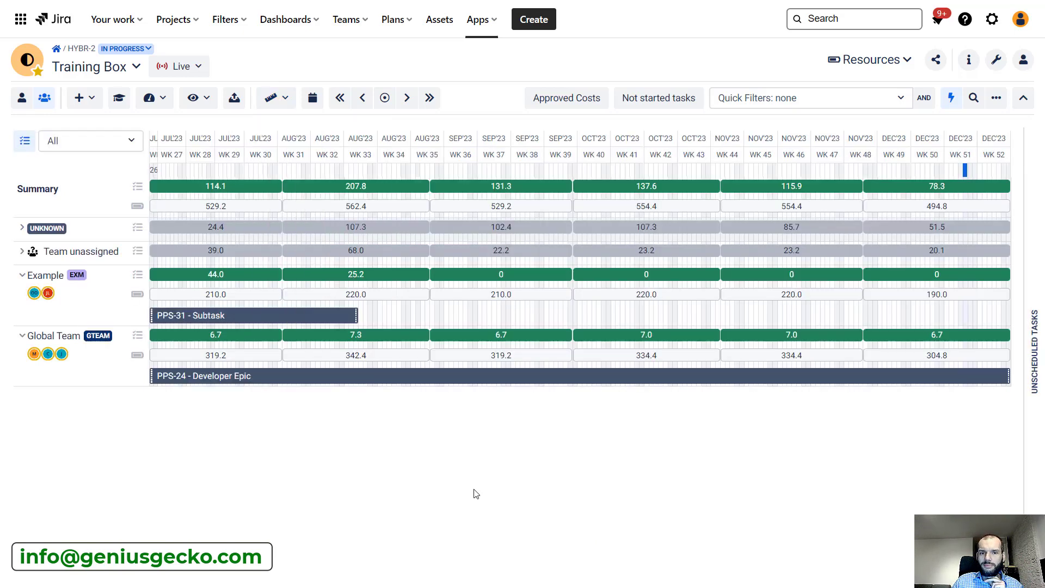
click(414, 105)
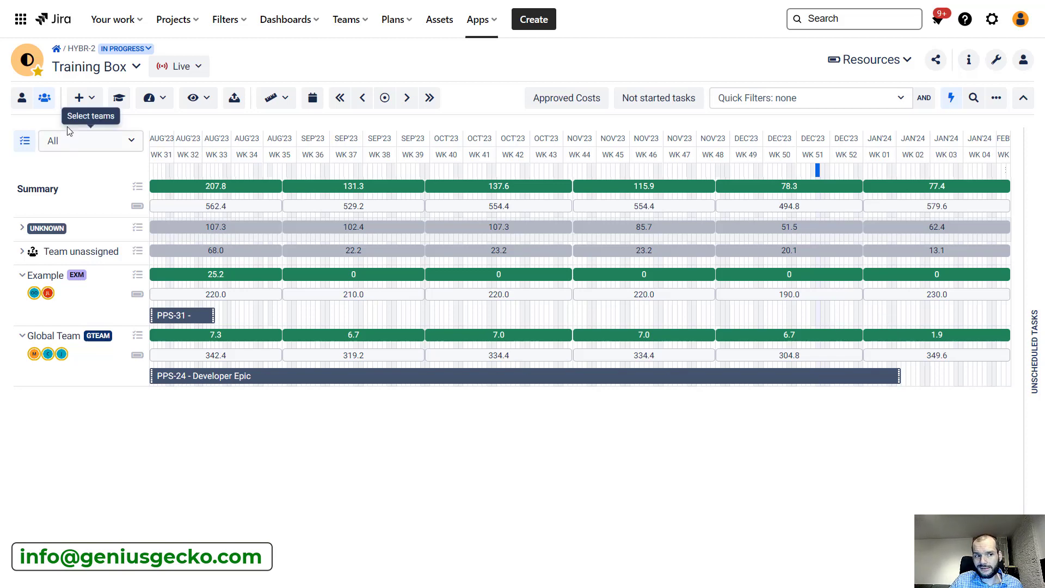
Step: In the individual view, try limiting the resources to Global Team members, and expand the tasks of the Unassigned group
click(21, 99)
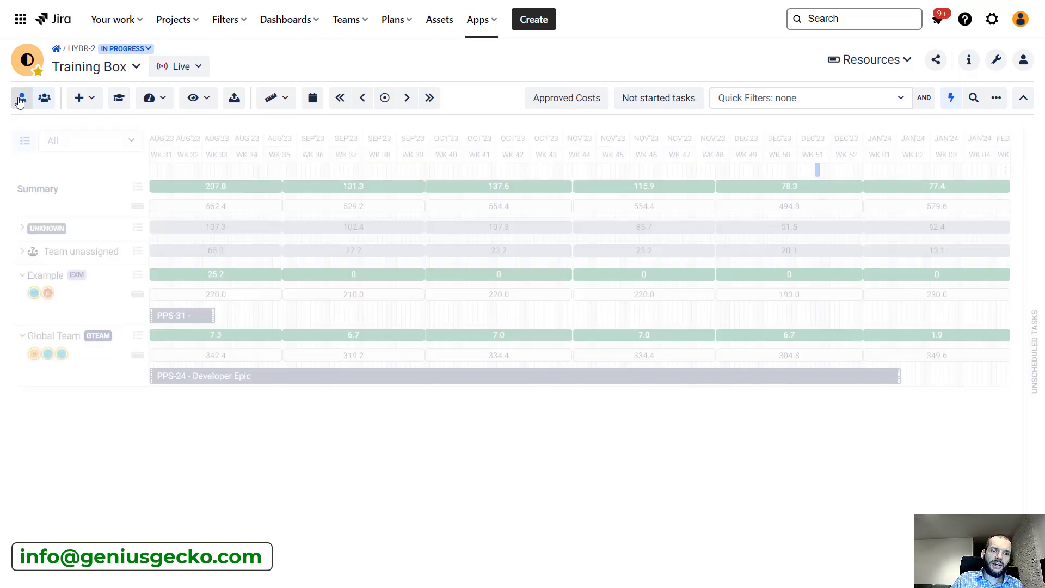
click(123, 151)
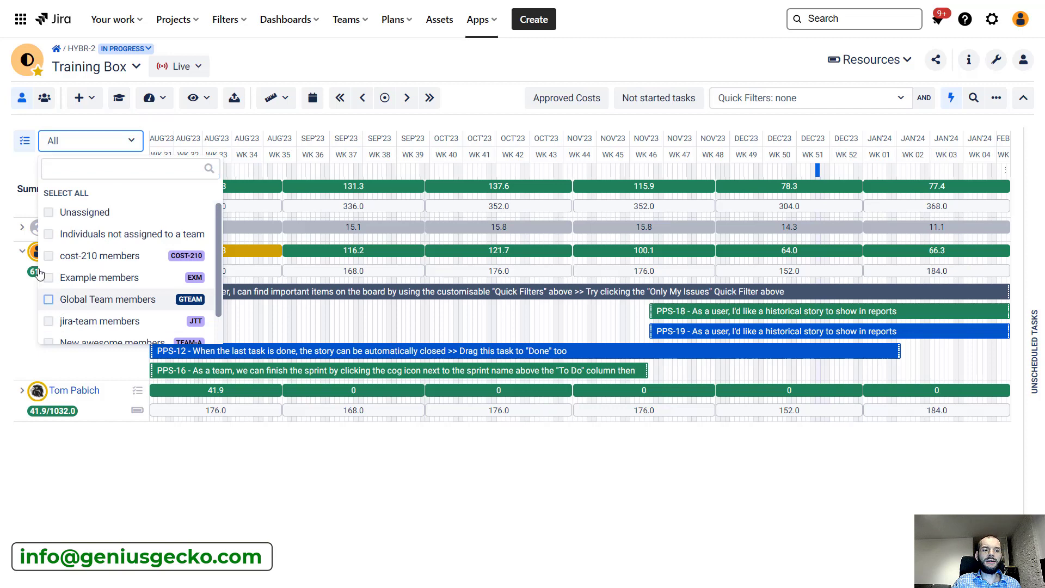
click(49, 300)
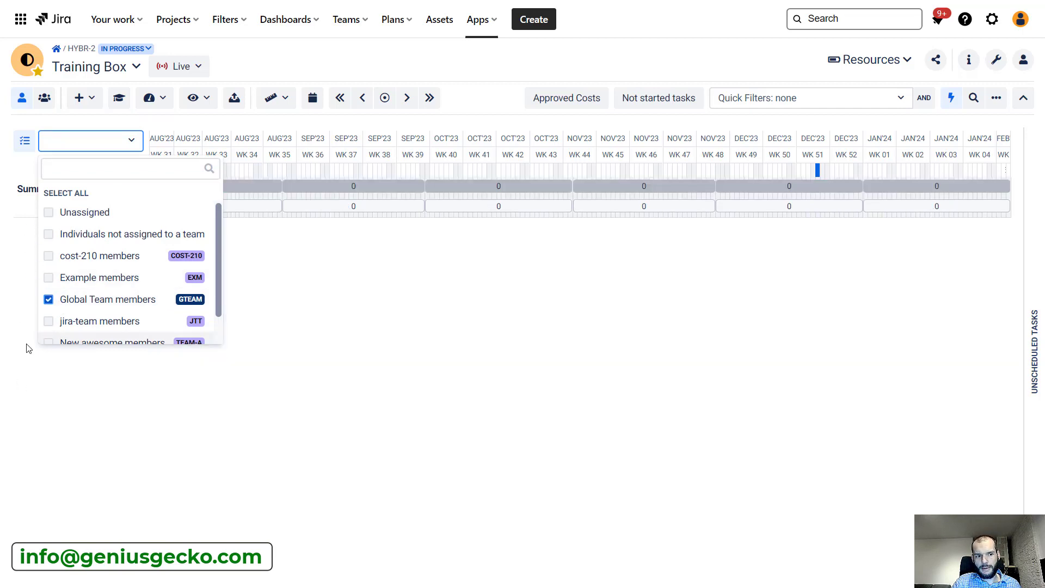
click(48, 300)
click(125, 442)
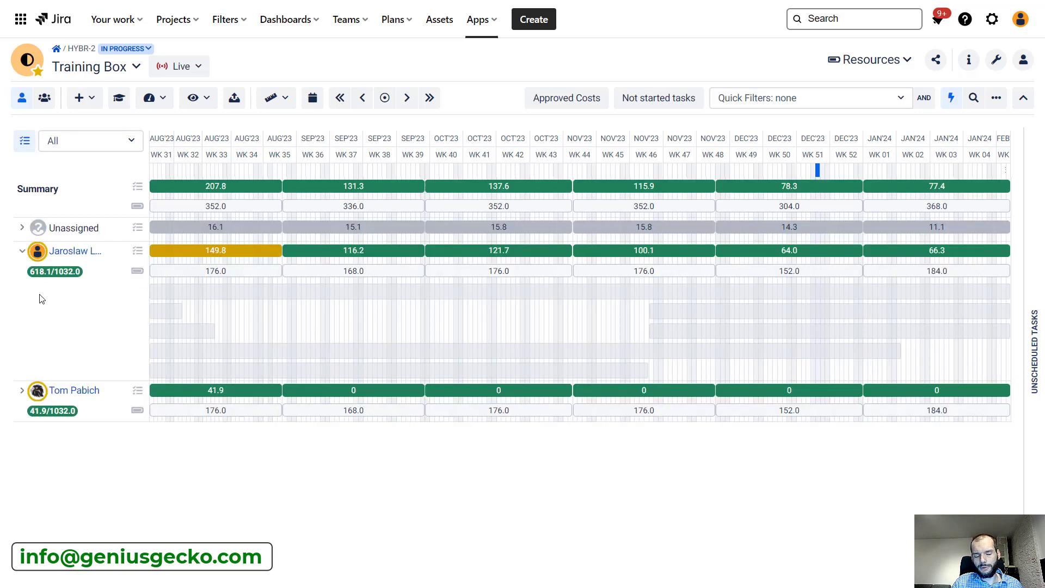
click(22, 229)
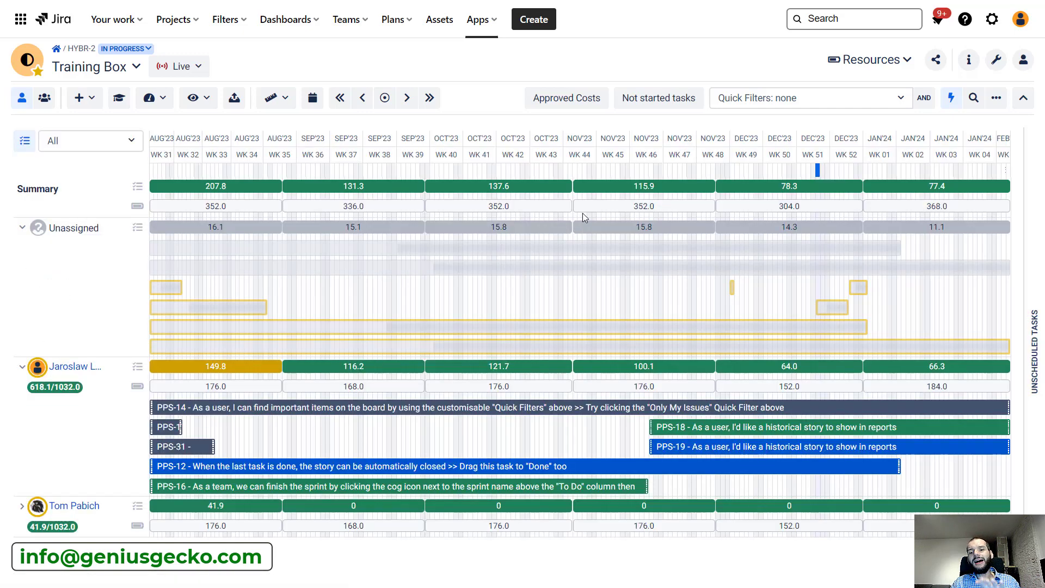